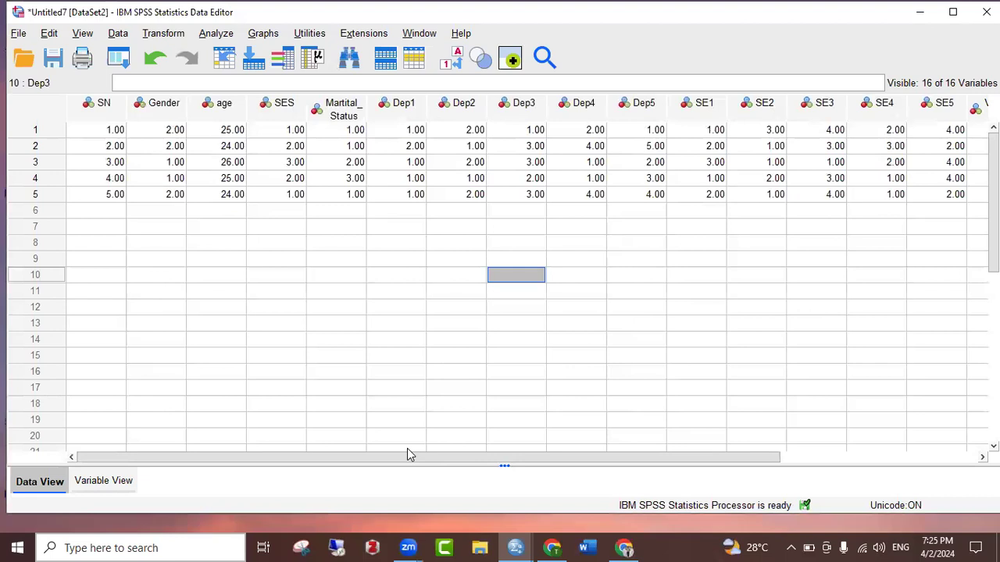
Examine the depression item columns Dep1 to Dep5 in the data sheet
scroll(407, 455, "right", 2)
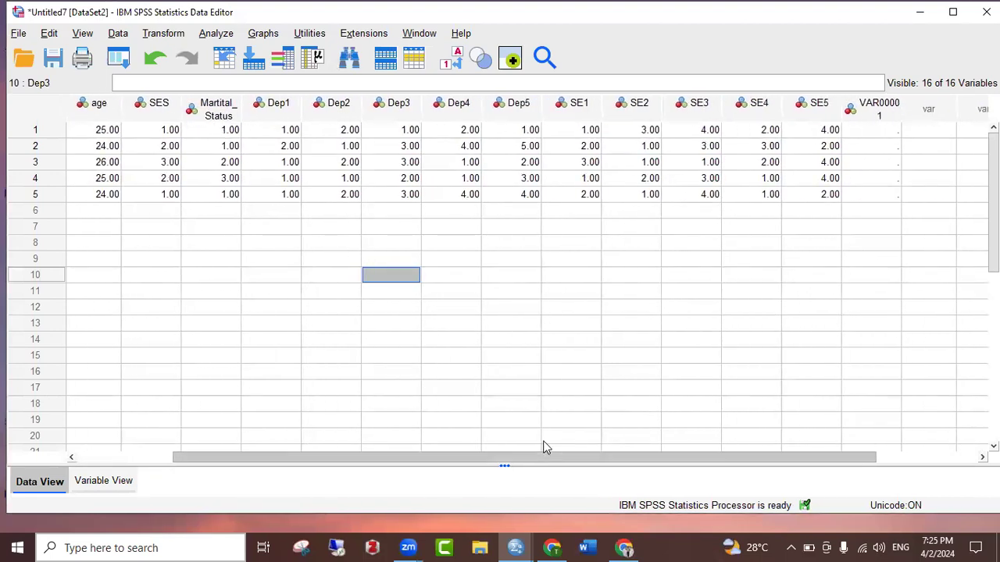
left_click(288, 110)
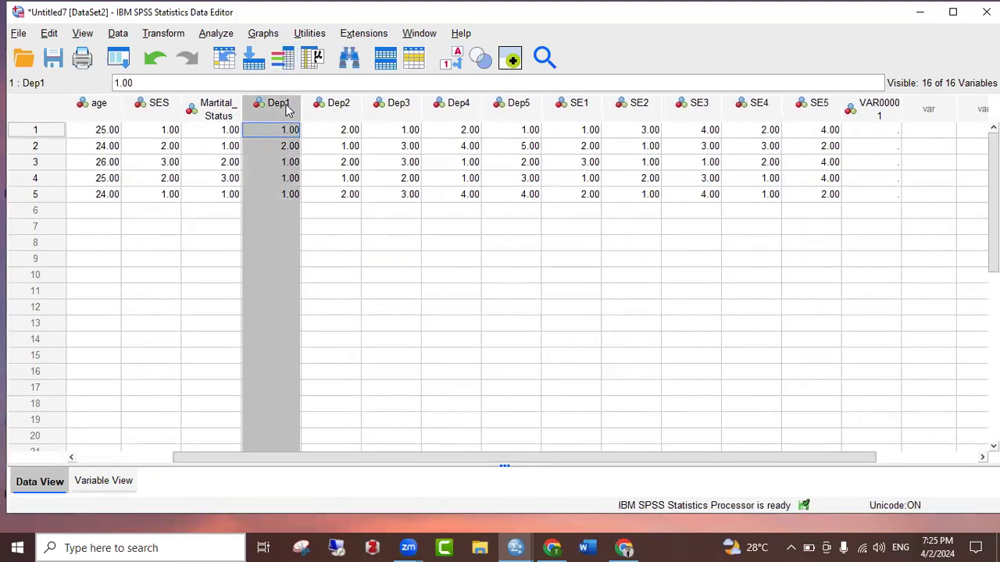
left_click(339, 106)
left_click(403, 103)
left_click(489, 106)
left_click(471, 107)
left_click(536, 110)
Examine the records of cases 1 to 5 one by one, starting from the serial number
left_click_drag(367, 455, 250, 451)
left_click(117, 132)
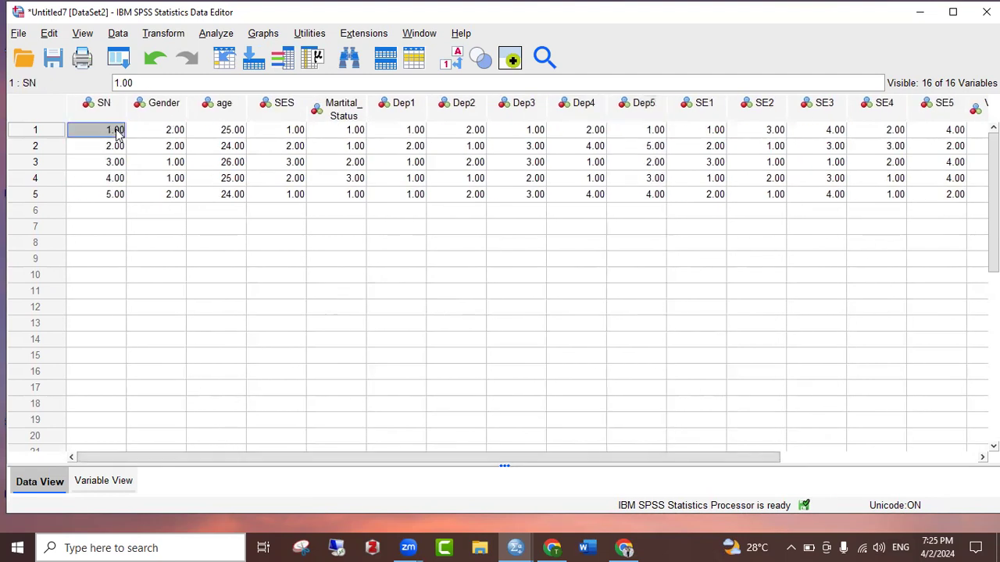
left_click(24, 132)
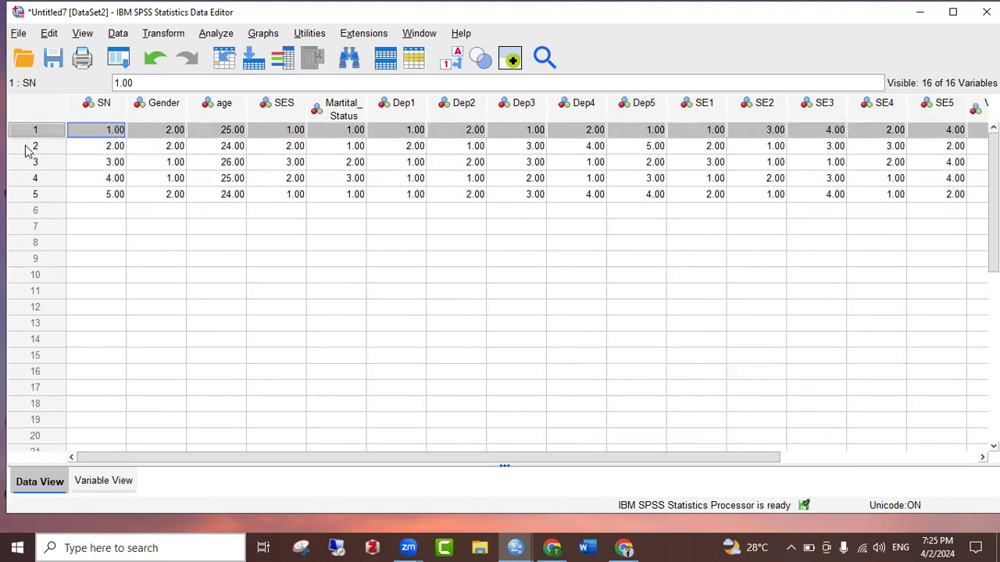
left_click(27, 150)
left_click(32, 163)
left_click(33, 181)
left_click(33, 195)
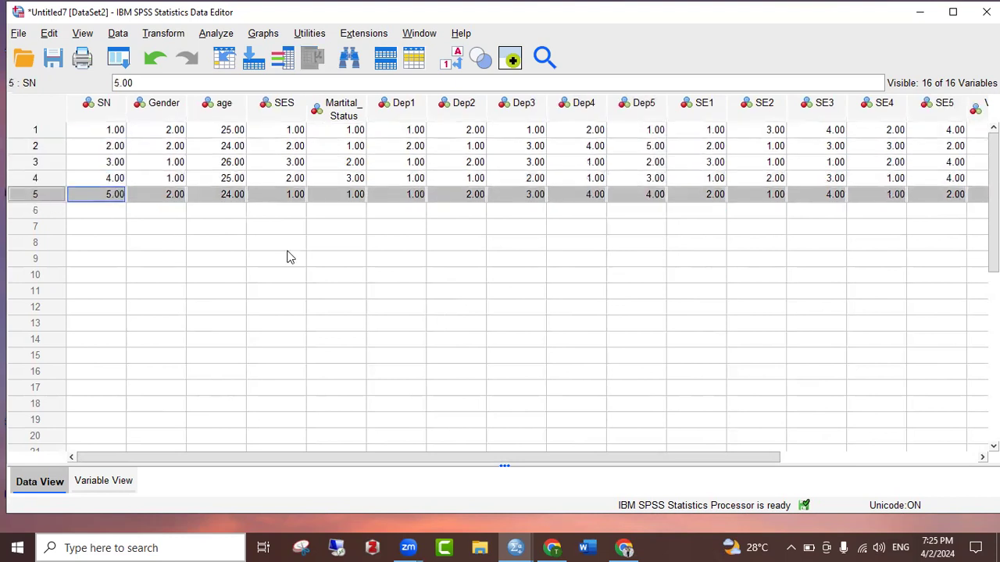
Examine the first case's item responses from Dep1 to Dep5 and on to SE1 and SE2
scroll(506, 526, "right", 5)
scroll(507, 525, "right", 1)
scroll(507, 526, "left", 2)
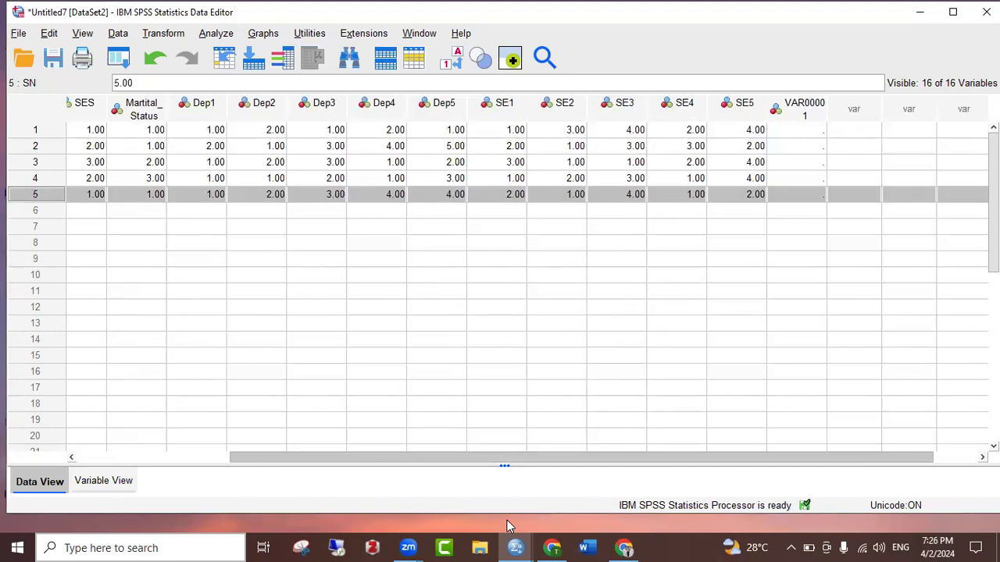
left_click(195, 131)
left_click(235, 131)
left_click(321, 131)
left_click(379, 131)
left_click(437, 131)
left_click(506, 133)
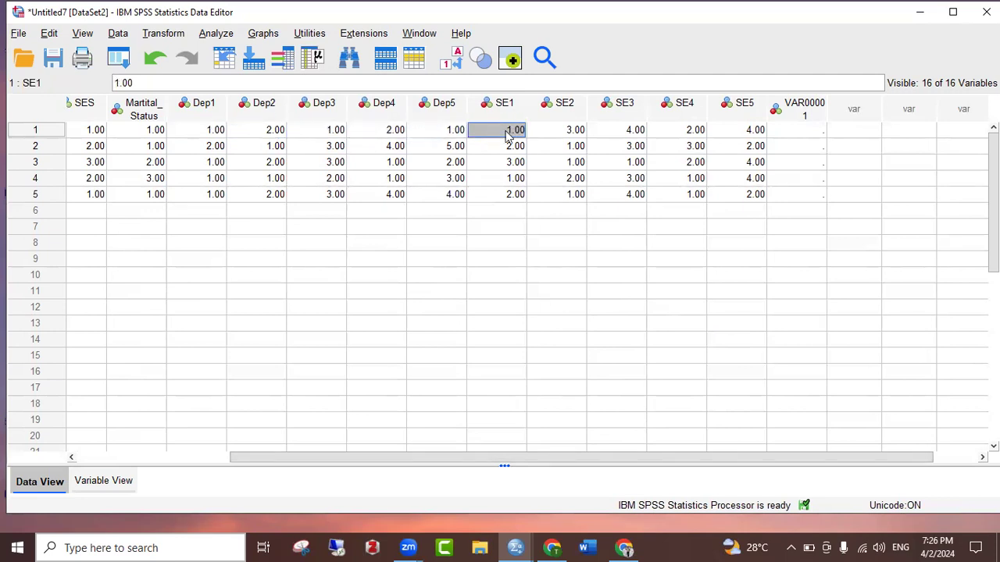
left_click(561, 133)
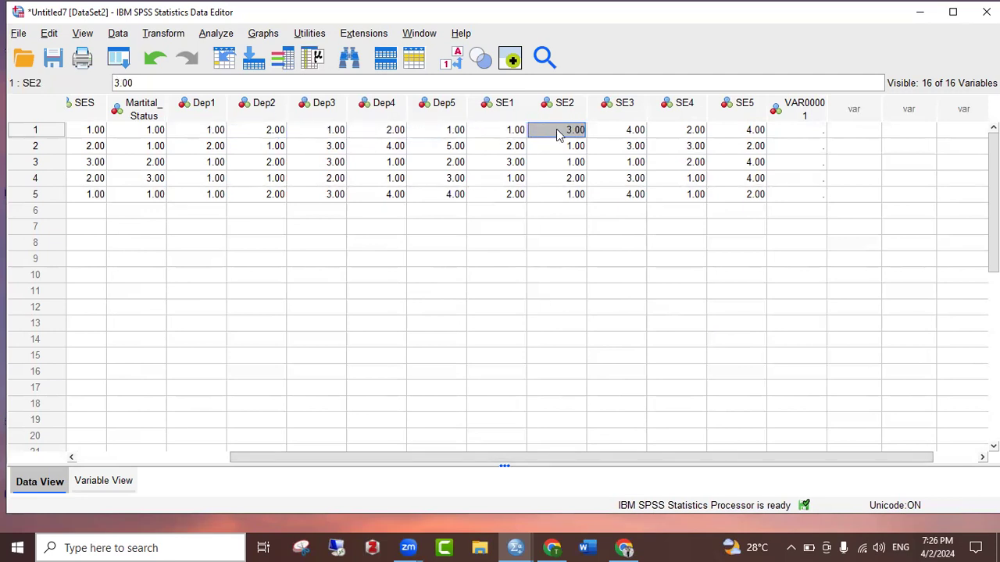
left_click(636, 232)
left_click(613, 274)
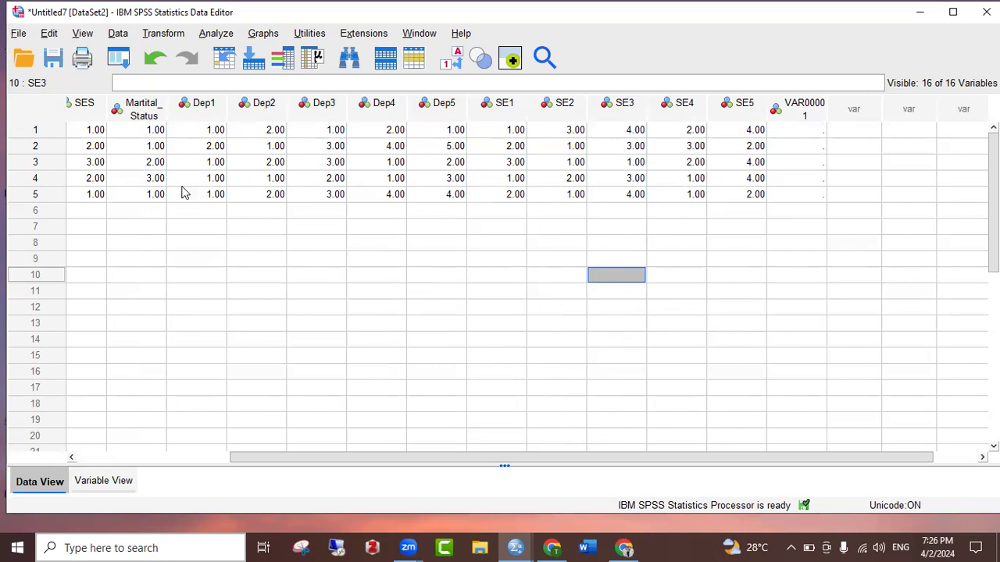
Start a Compute Variable transformation with Dep as the target variable
left_click(156, 35)
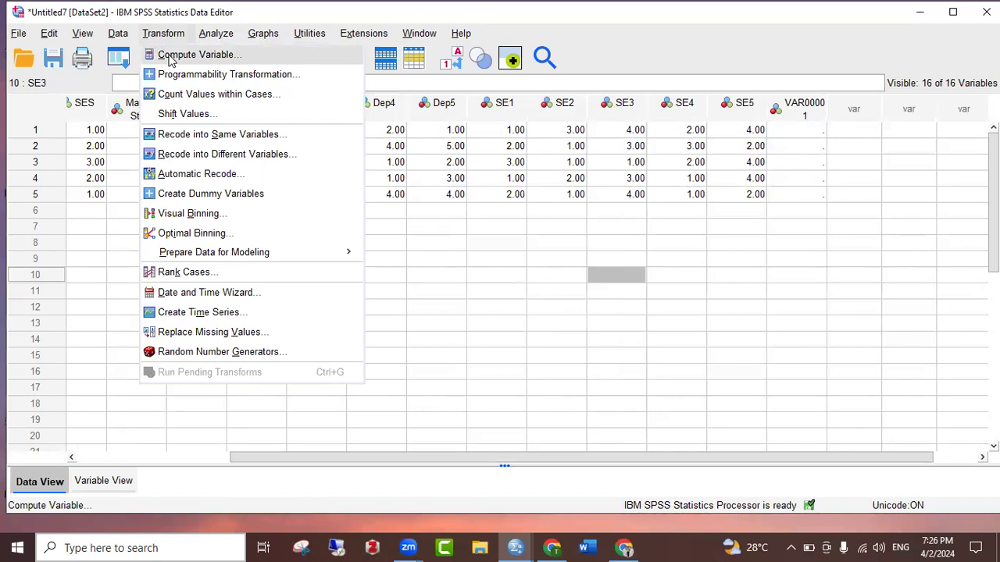
left_click(174, 56)
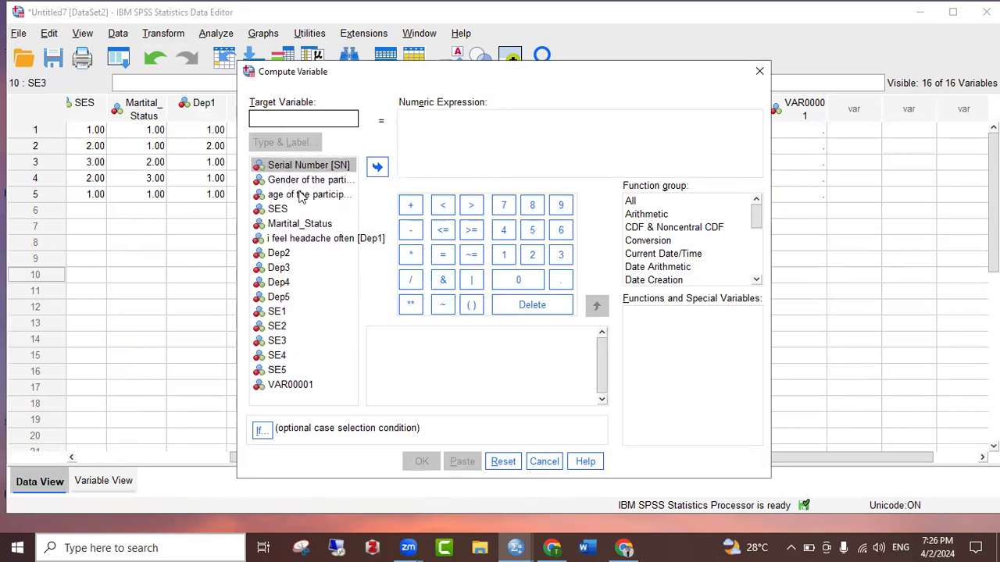
left_click(305, 119)
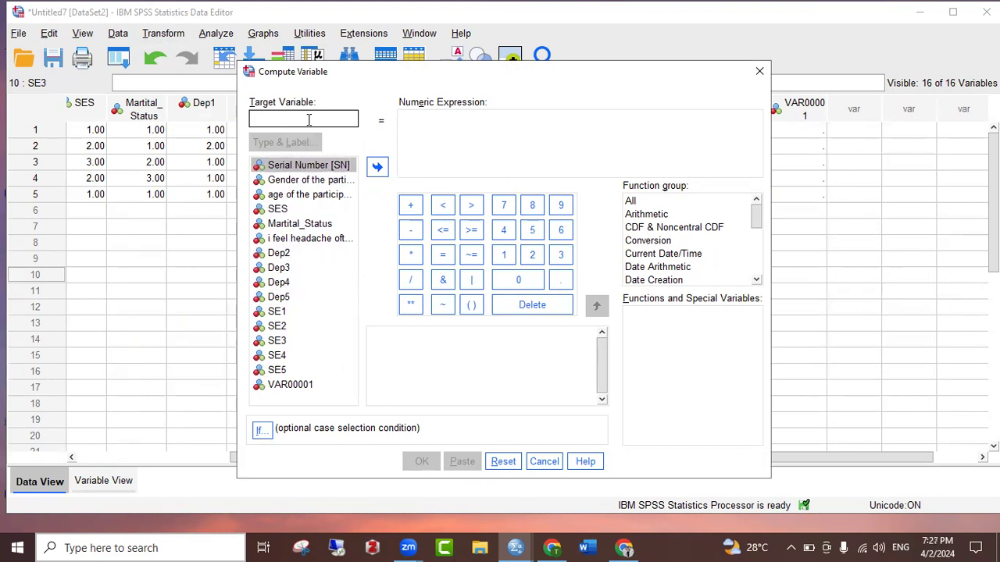
type("de")
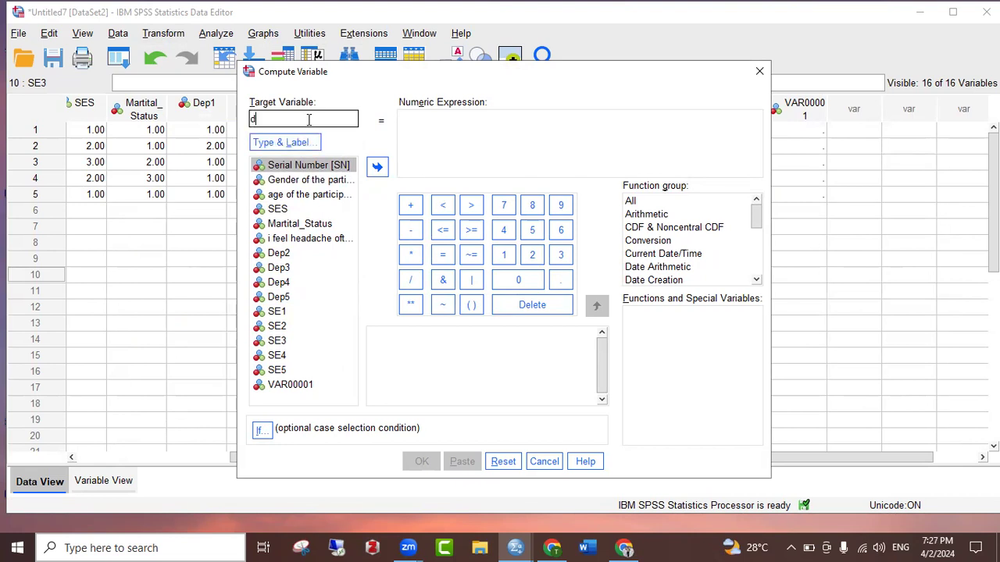
key("BackSpace")
key("BackSpace")
type("Dep")
left_click(280, 241)
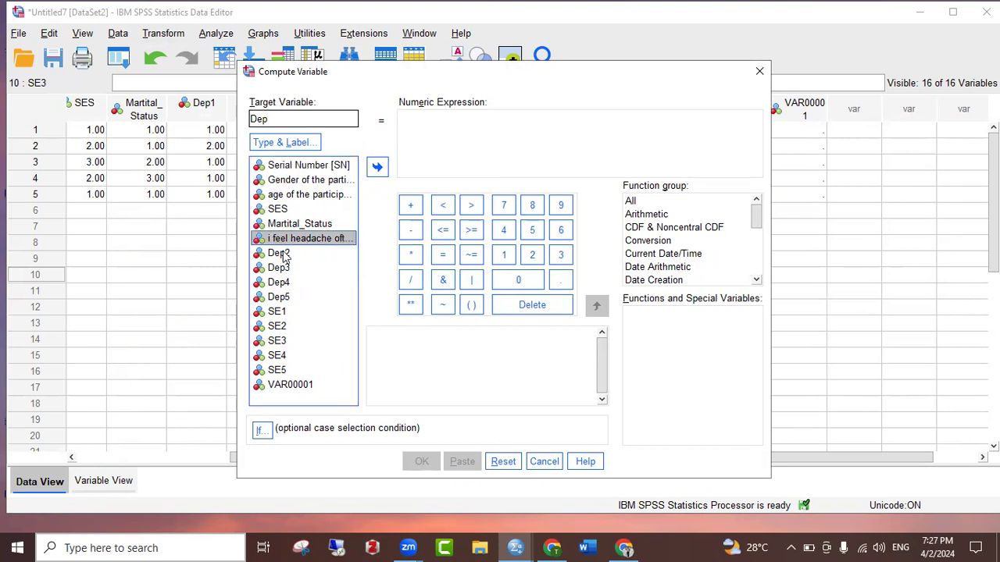
left_click(285, 121)
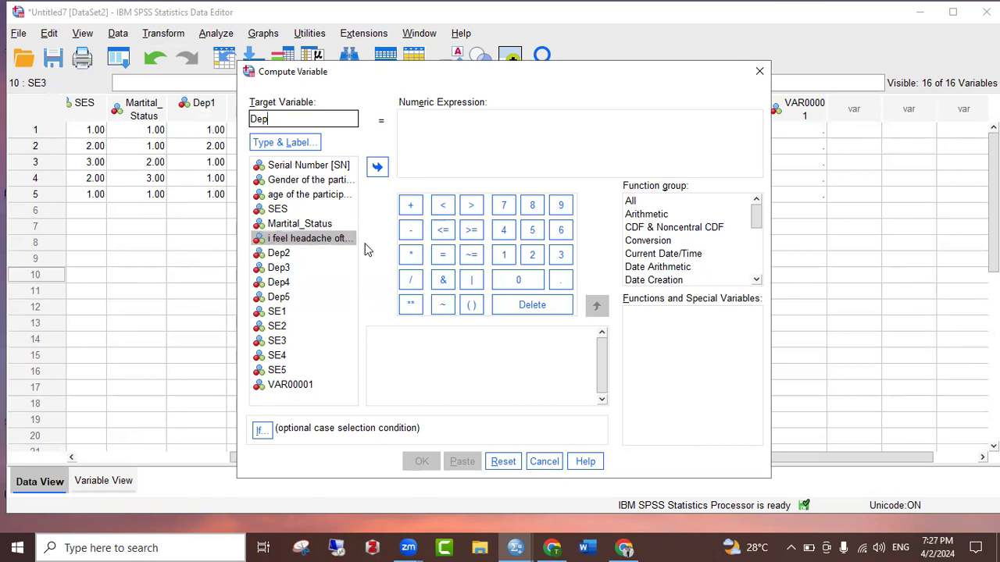
Build the numeric expression Dep1+Dep2+Dep3 from the headache item (Dep1), Dep2 and Dep3
left_click(292, 239)
left_click(377, 168)
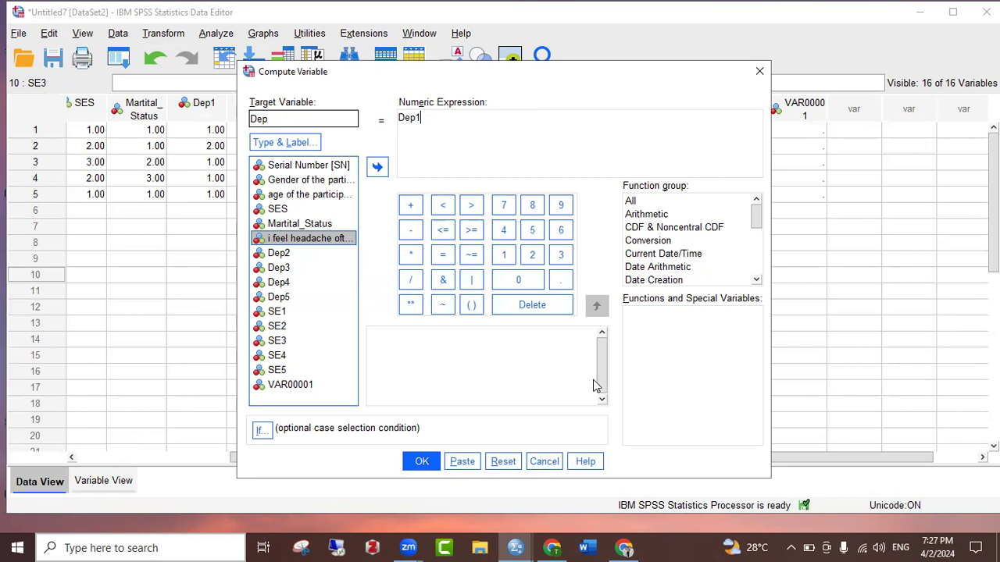
left_click(548, 139)
type("+")
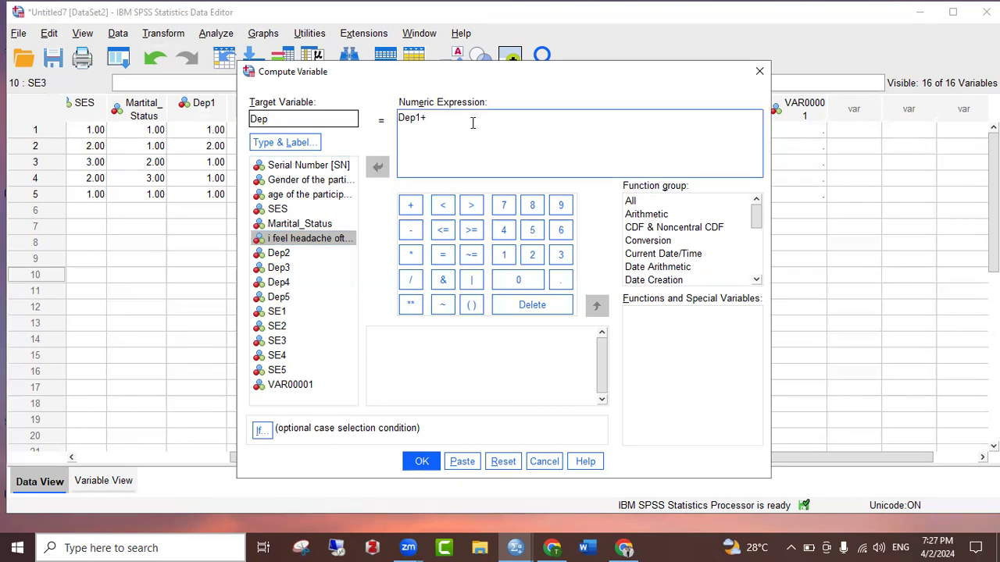
left_click(280, 254)
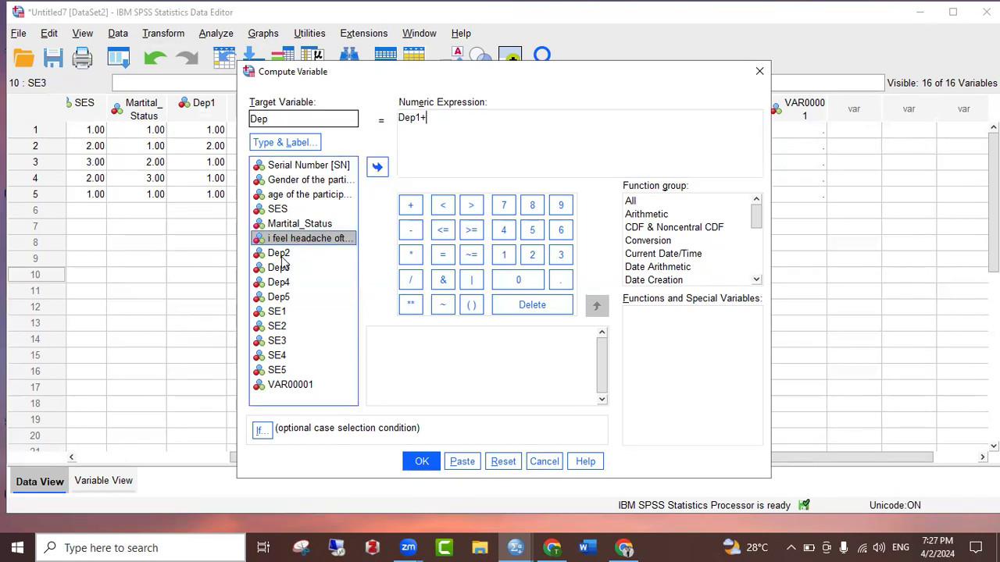
left_click(377, 169)
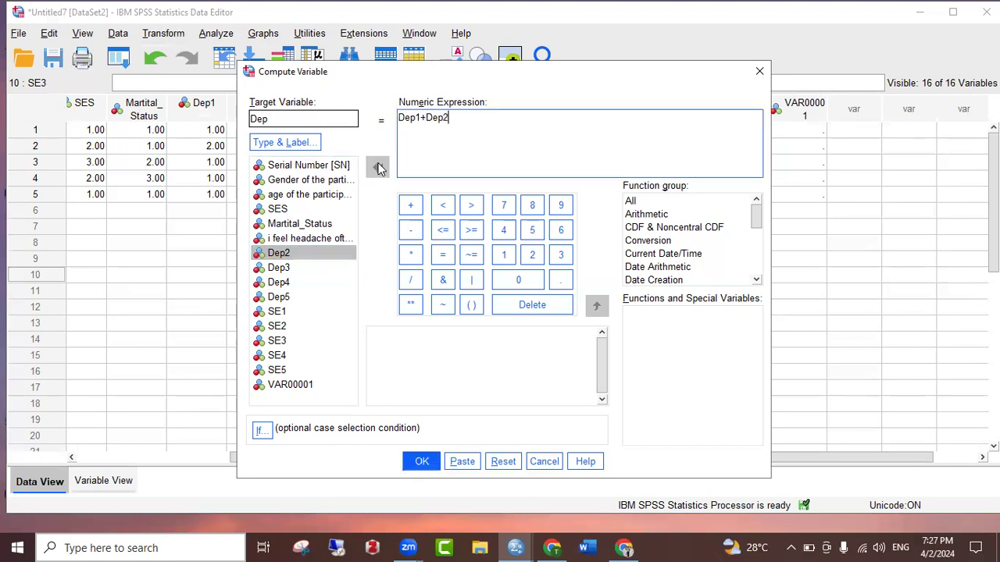
type("+")
left_click(279, 271)
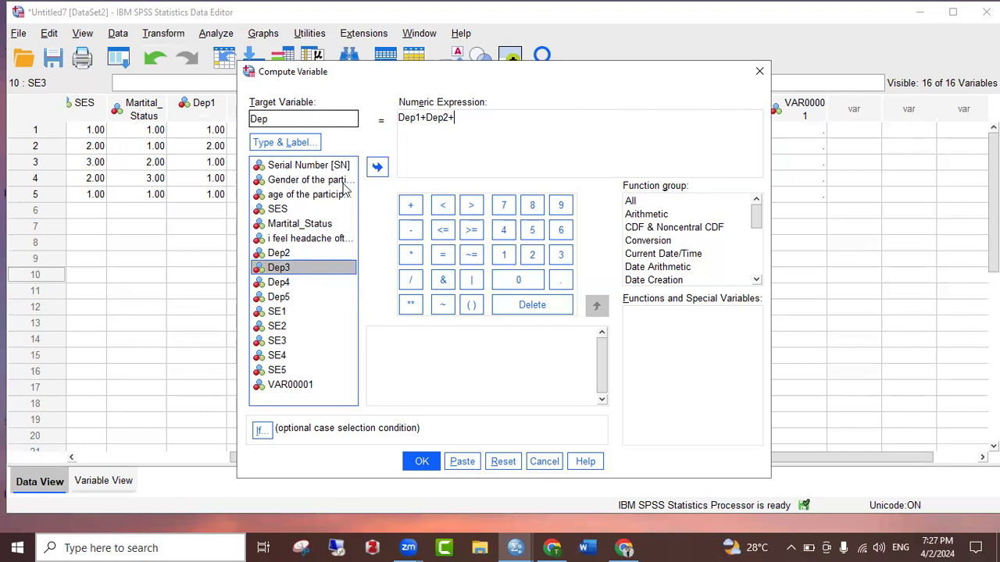
left_click(377, 170)
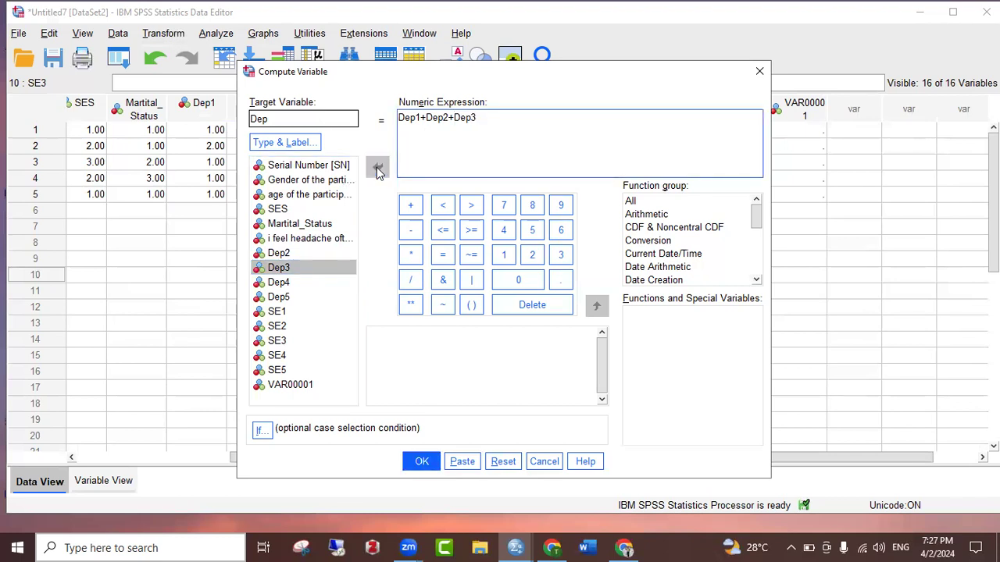
Extend the numeric expression with +Dep4+Dep5 so it sums all five depression items
type("+")
left_click(280, 283)
left_click(377, 168)
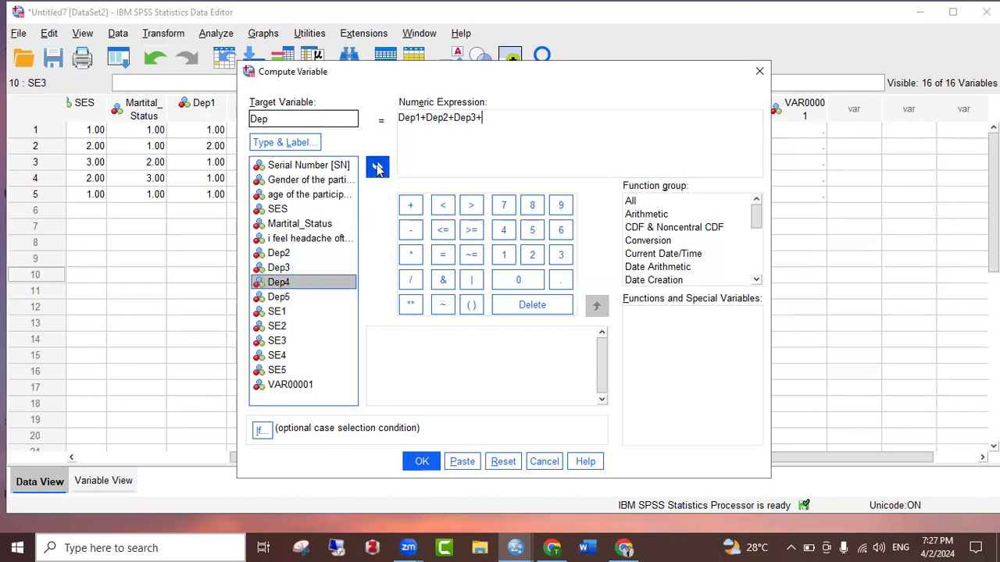
type("+")
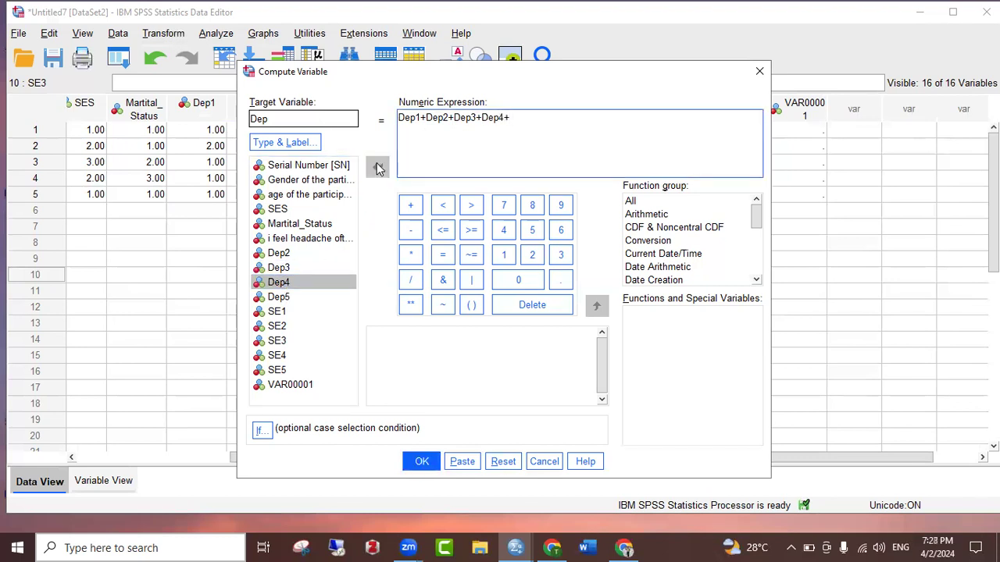
left_click(278, 298)
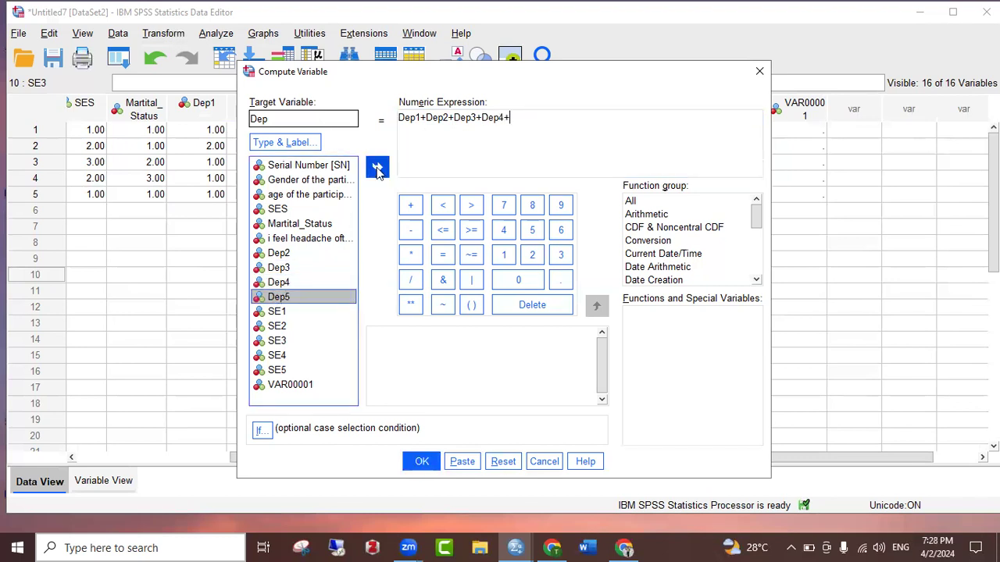
left_click(377, 168)
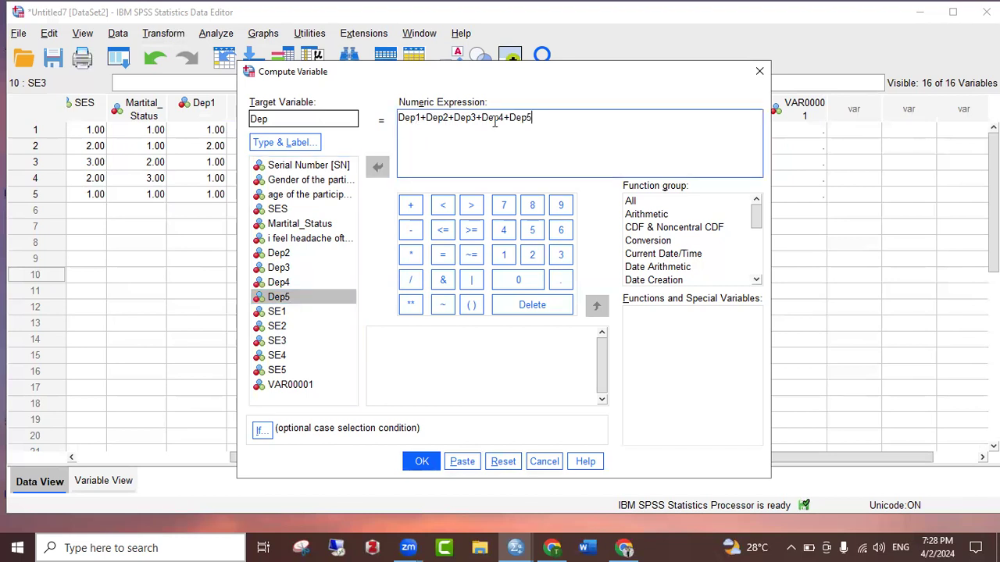
Review the five-item sum against the target name Dep and run the computation
left_click_drag(534, 117, 398, 117)
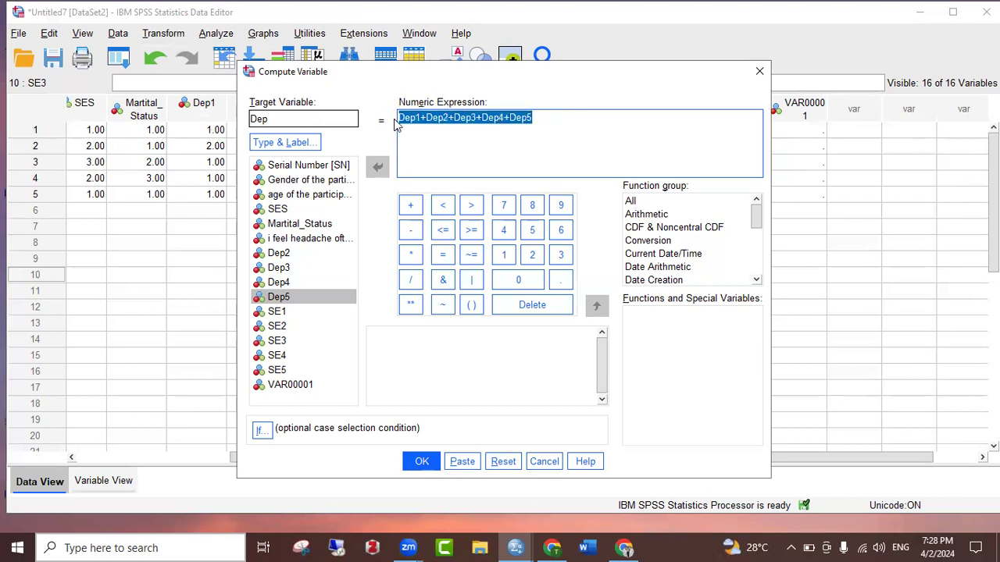
left_click(273, 119)
left_click(457, 159)
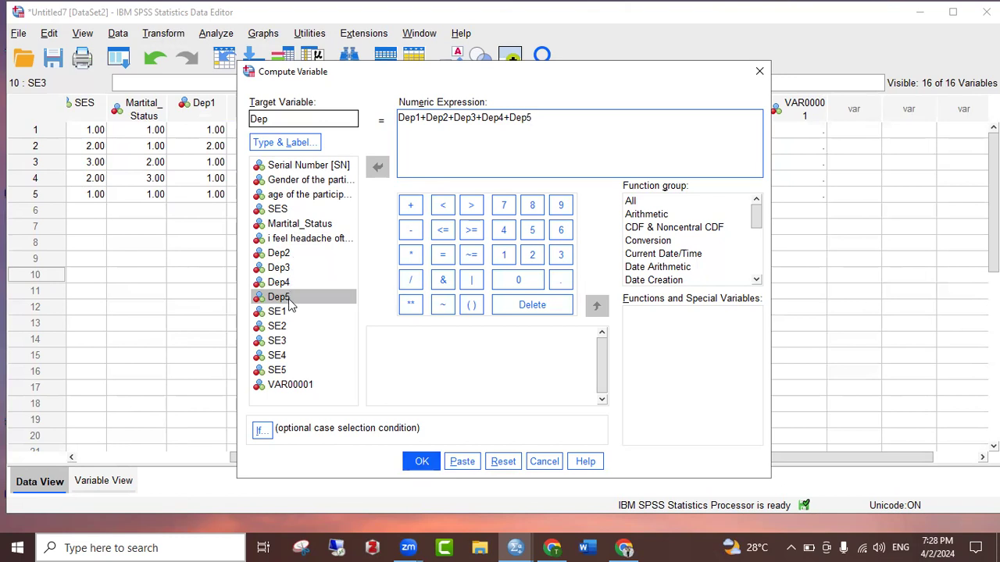
left_click(316, 119)
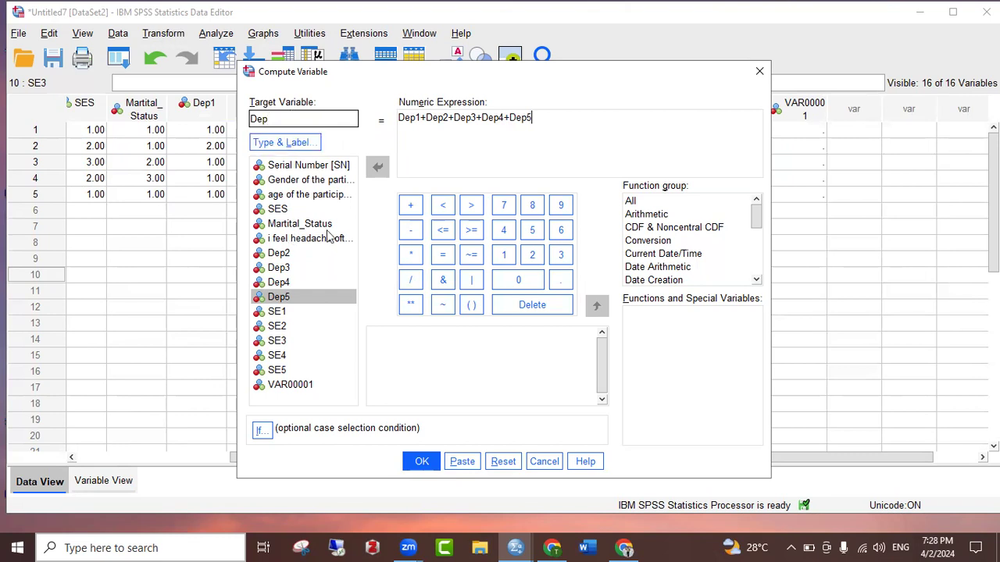
left_click(420, 457)
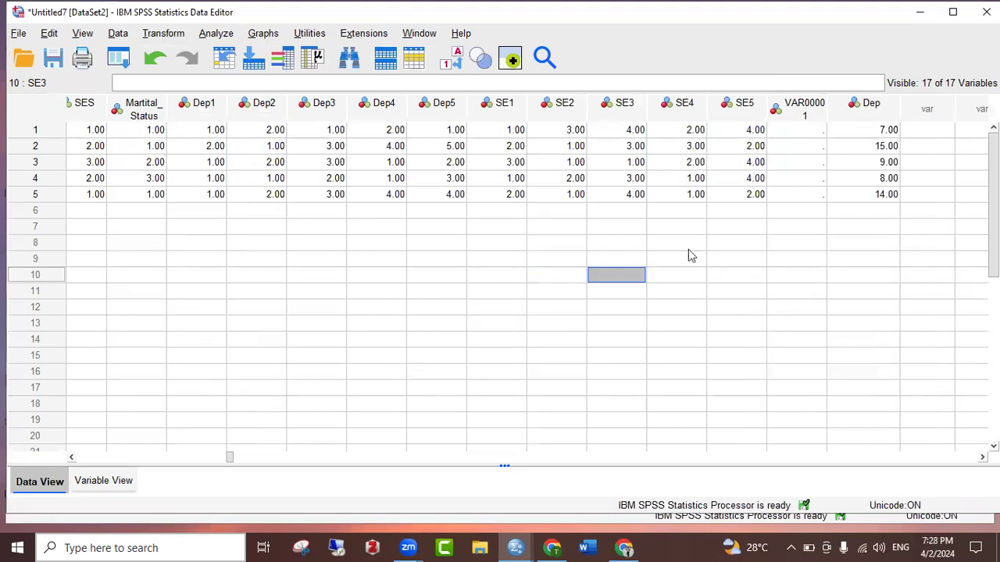
Examine the new Dep column and compare the first case's total with its Dep1 to Dep5 responses
left_click(882, 107)
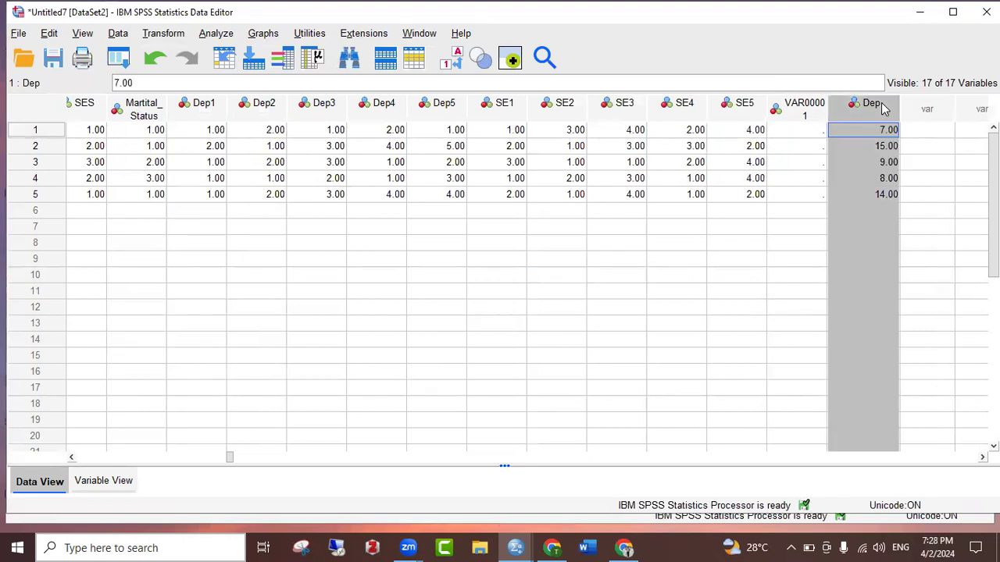
left_click(887, 163)
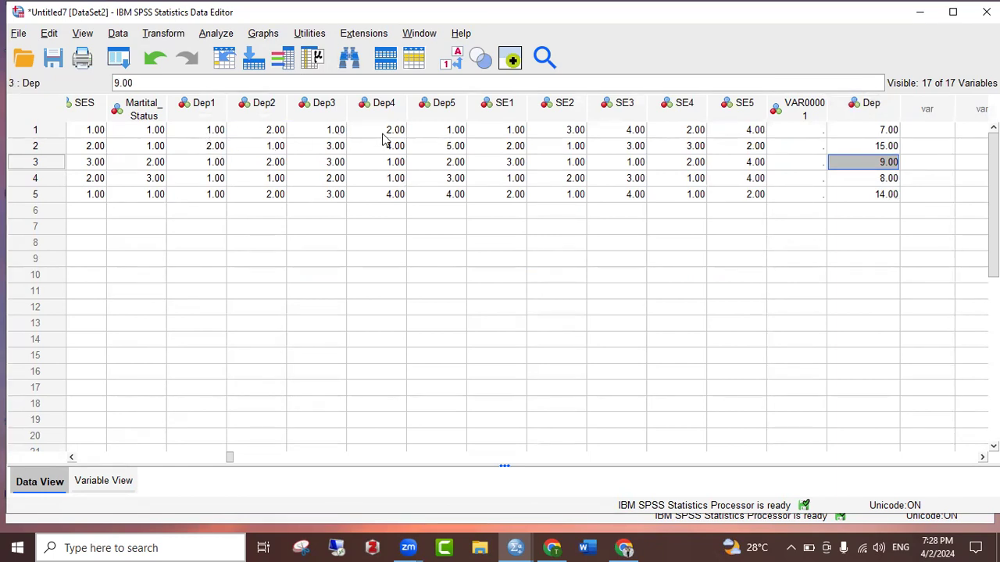
left_click(881, 131)
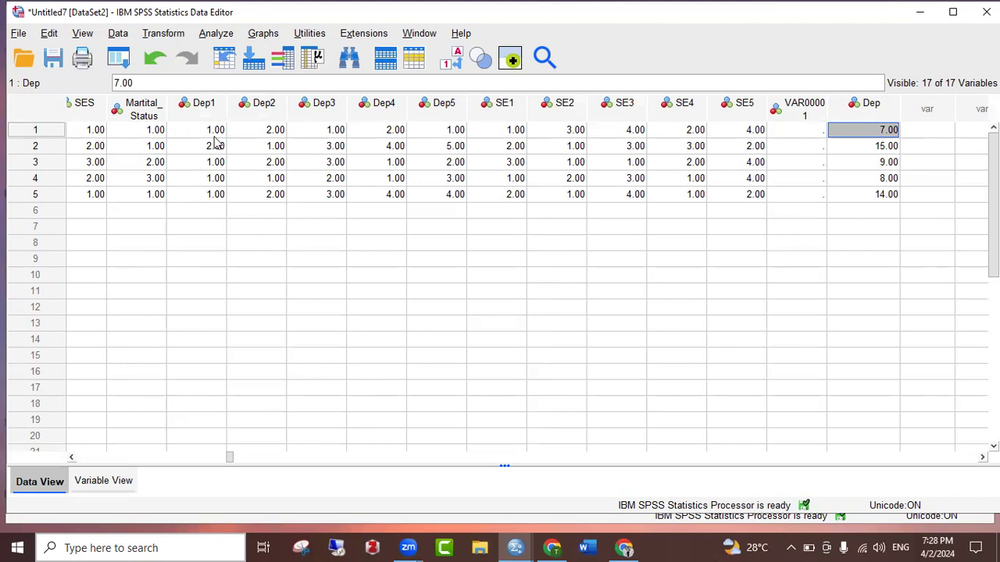
left_click(100, 132)
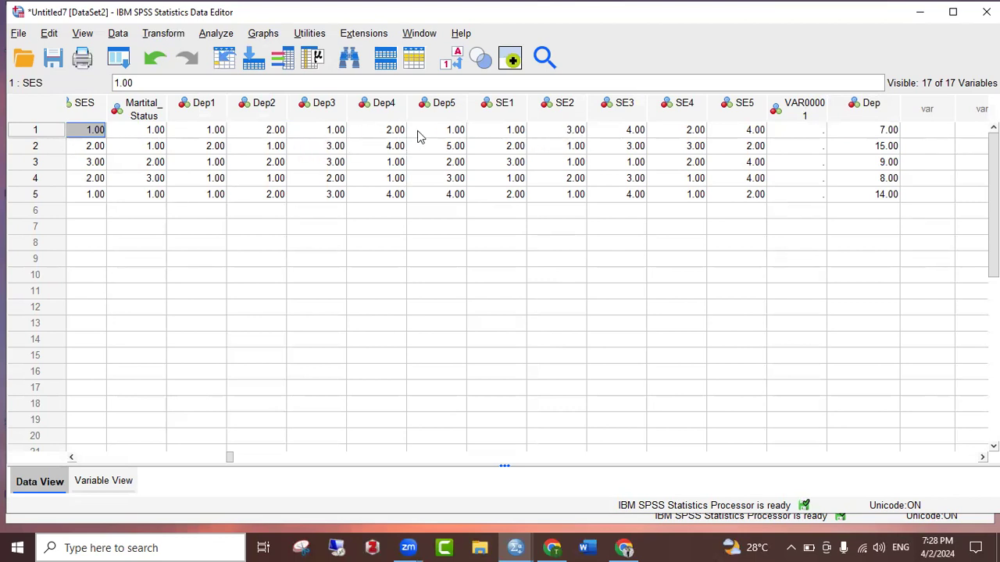
left_click(894, 133)
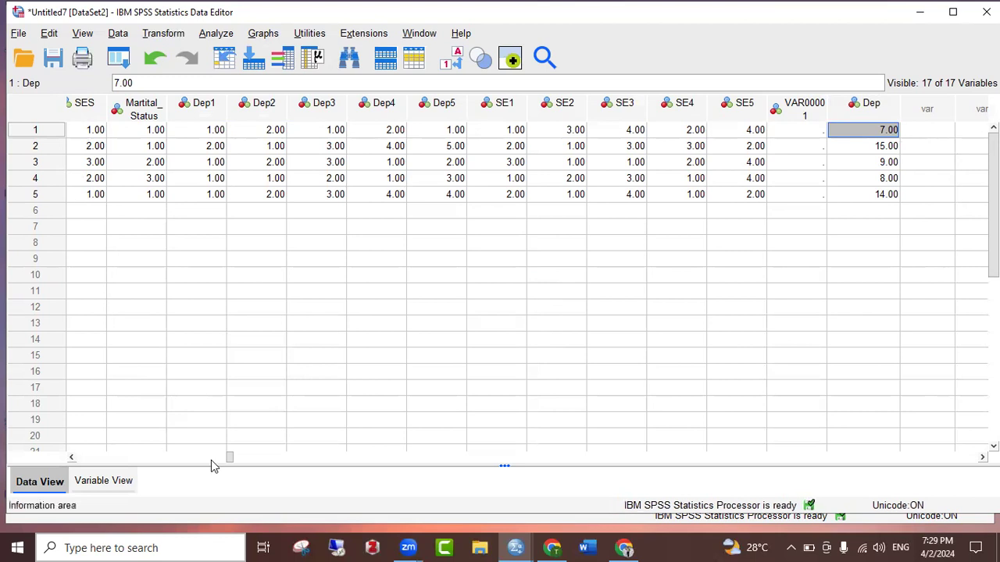
left_click(71, 458)
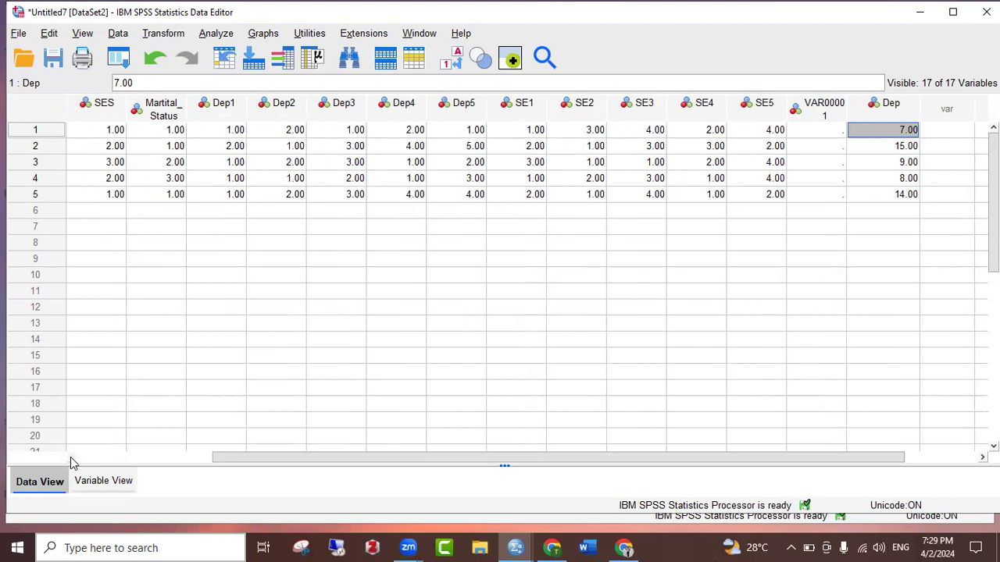
Check the second and third Dep totals, then start a cleared variable computation with the target variable SE
left_click(892, 149)
left_click(899, 166)
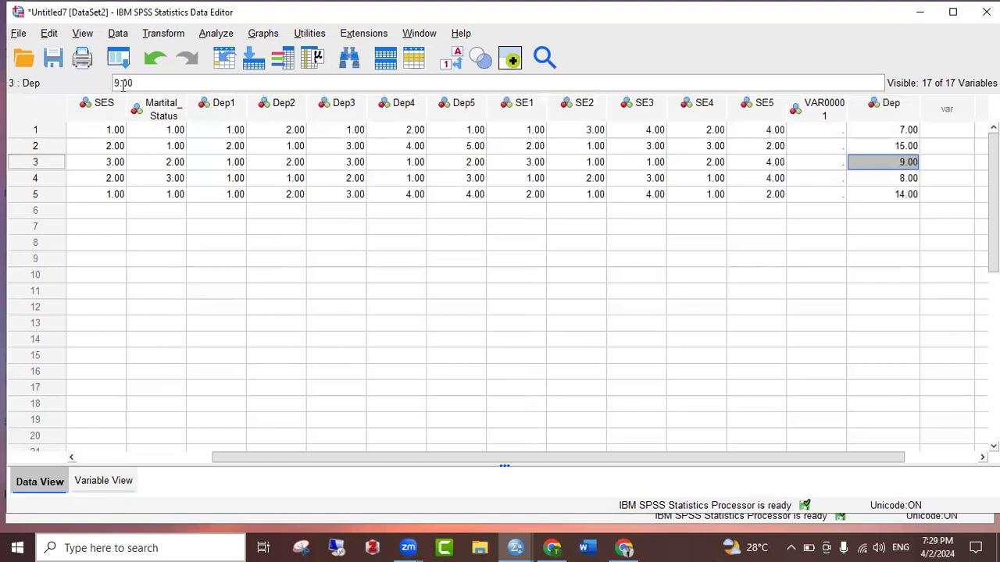
left_click(160, 35)
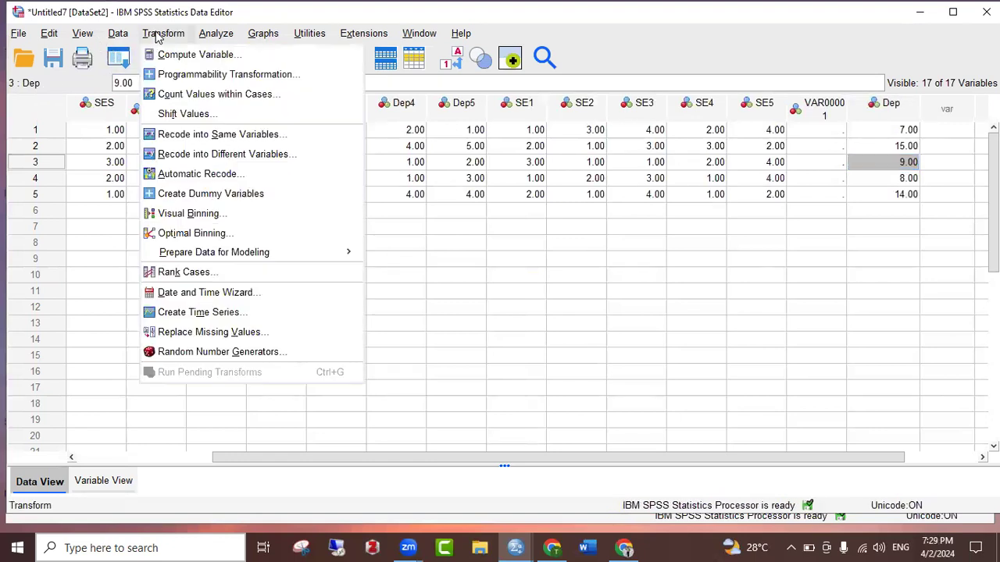
left_click(173, 56)
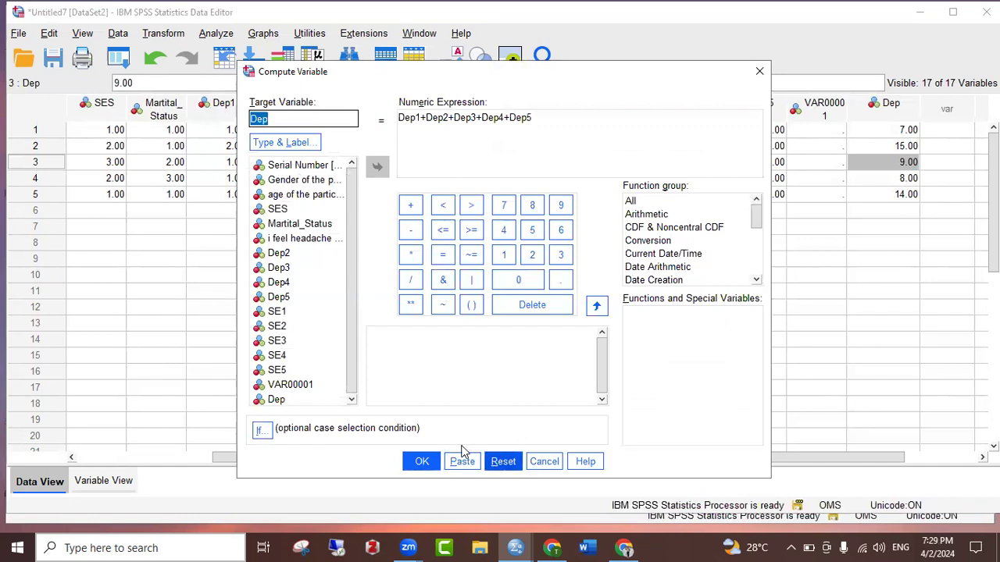
key("alt+r")
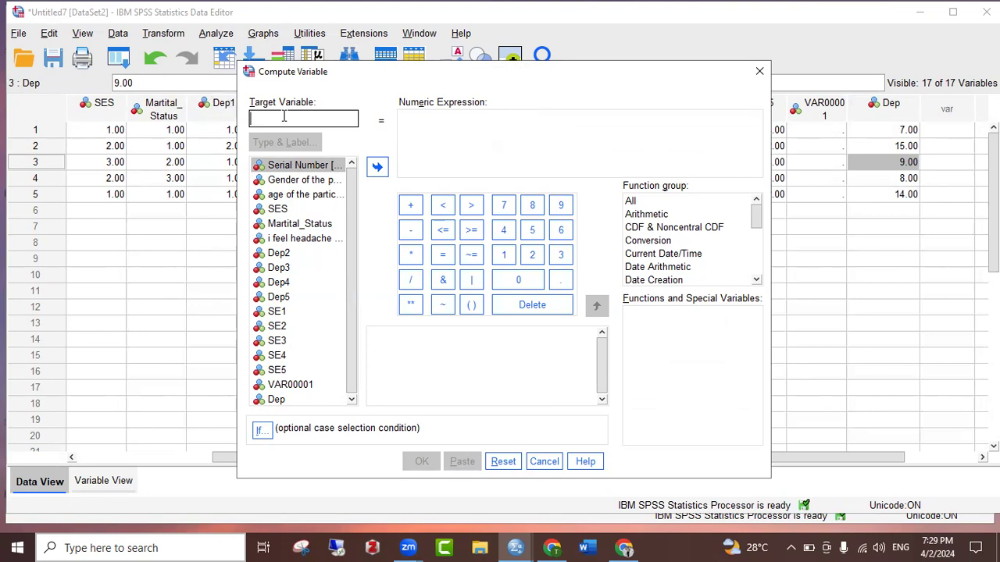
type("SE")
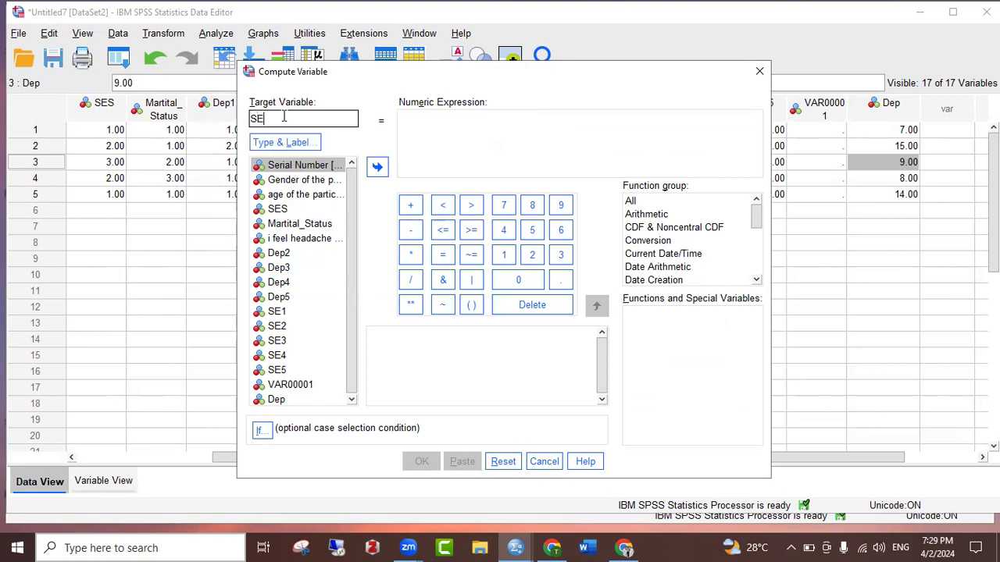
Build the numeric expression SE1+SE2+SE3 from the first three SE items
left_click(277, 312)
left_click(380, 167)
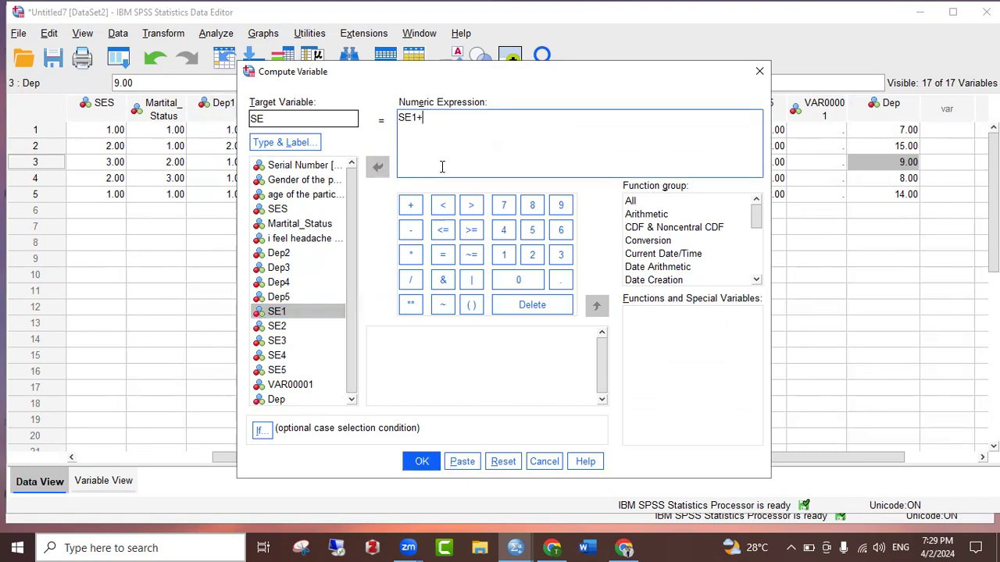
left_click(277, 326)
left_click(378, 167)
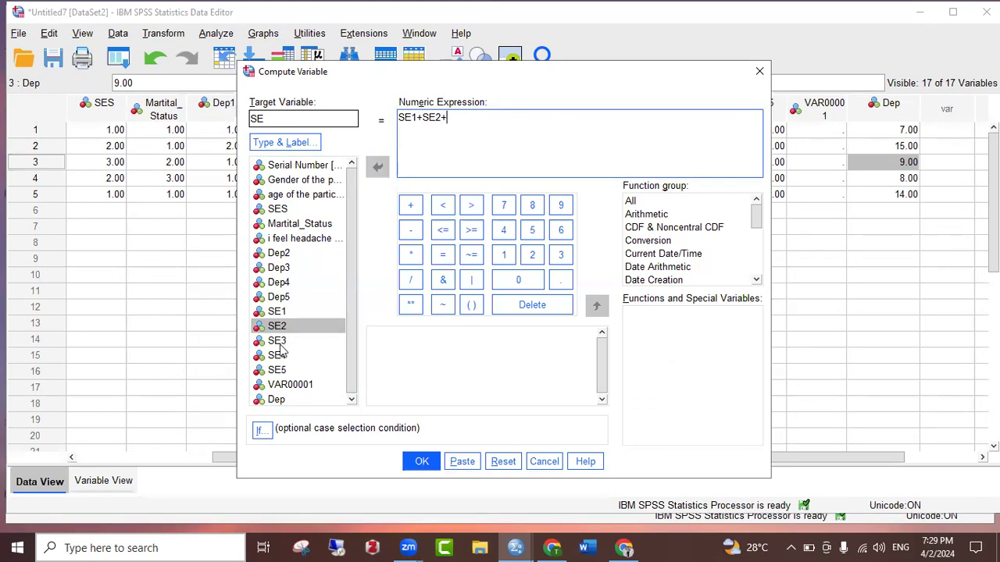
left_click(277, 342)
left_click(374, 166)
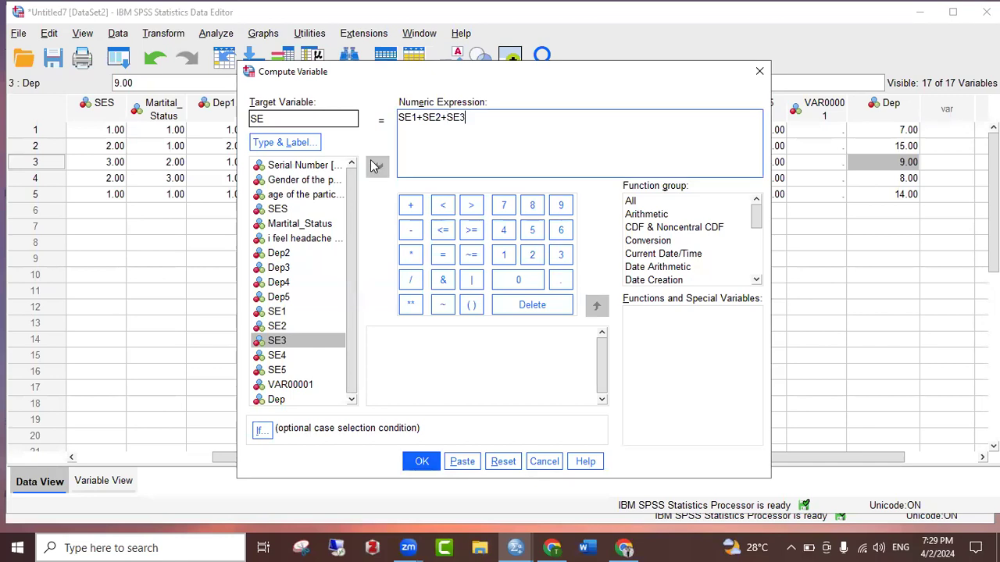
Extend the numeric expression with +SE4+SE5 and run the computation of SE
left_click(276, 356)
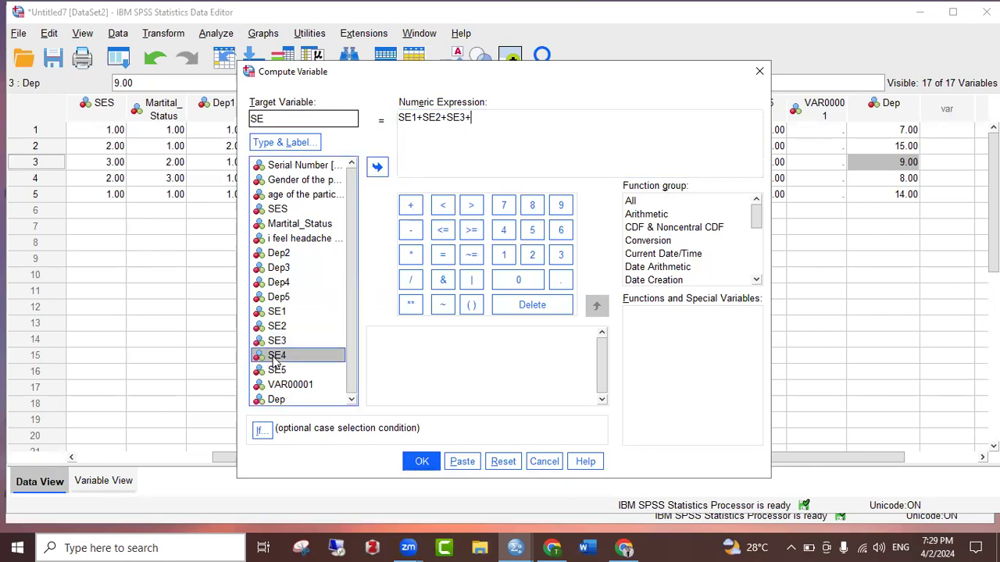
left_click(376, 167)
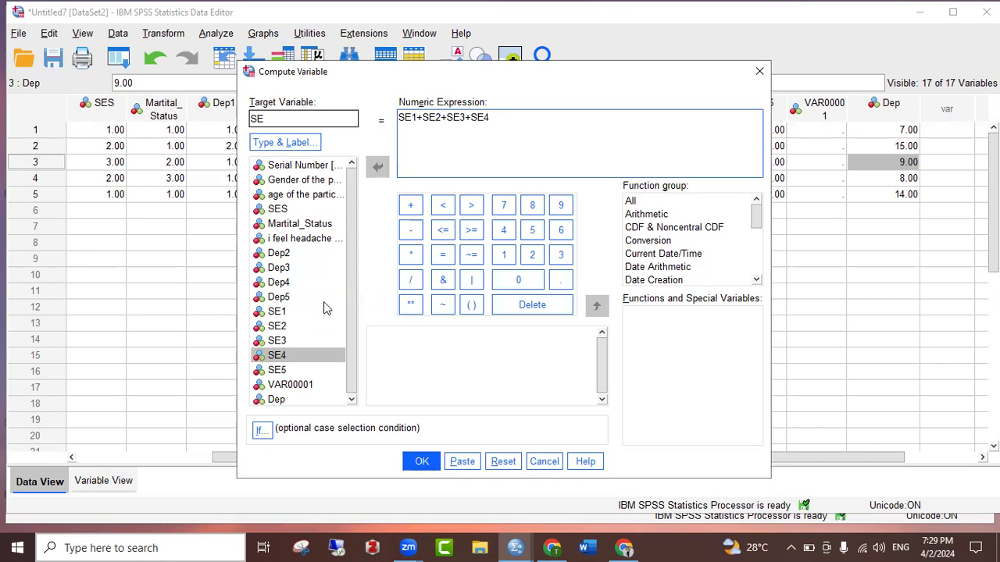
type("+")
left_click(282, 368)
left_click(377, 167)
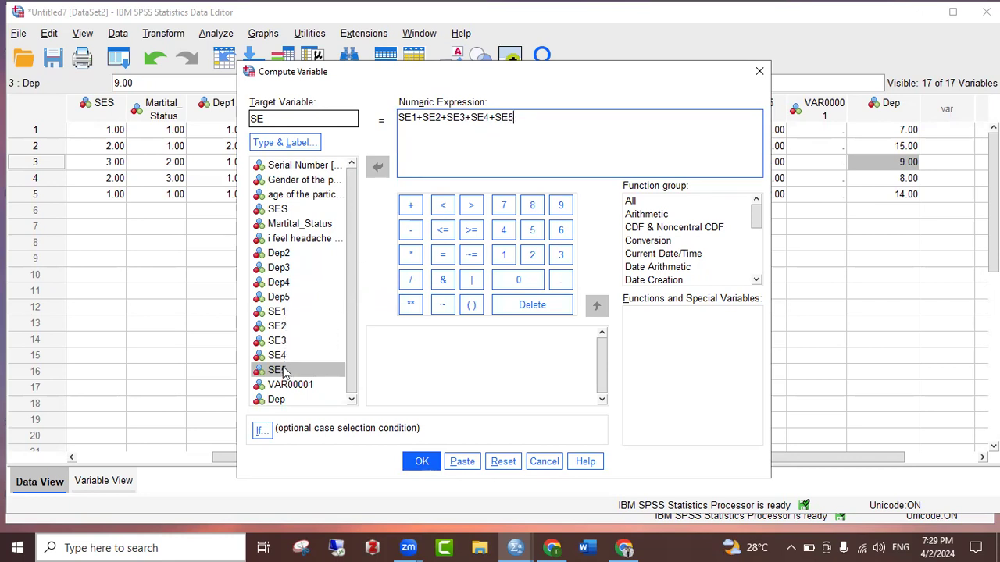
key("Return")
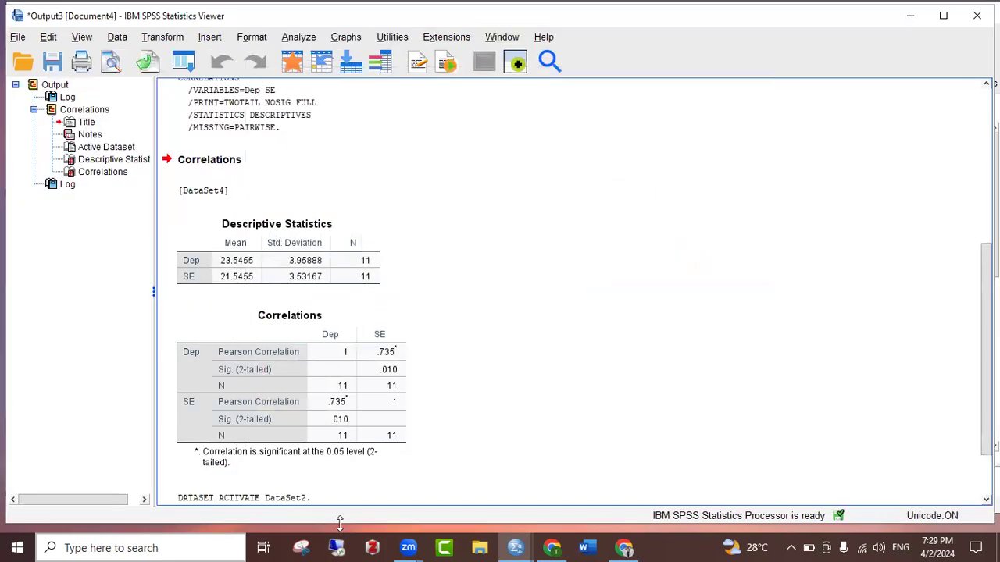
Return from the output to the Untitled7 [DataSet2] data window
left_click(514, 546)
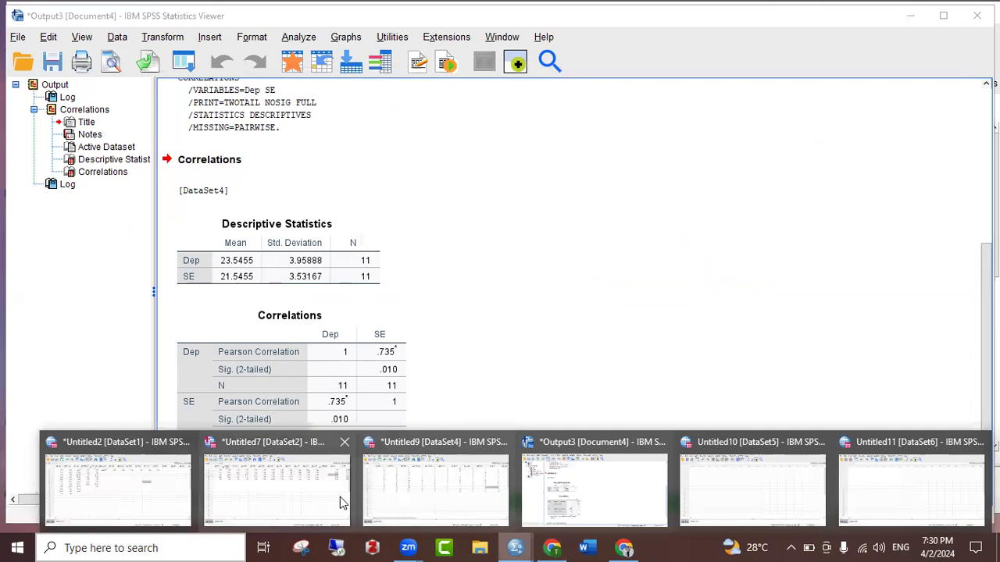
left_click(353, 500)
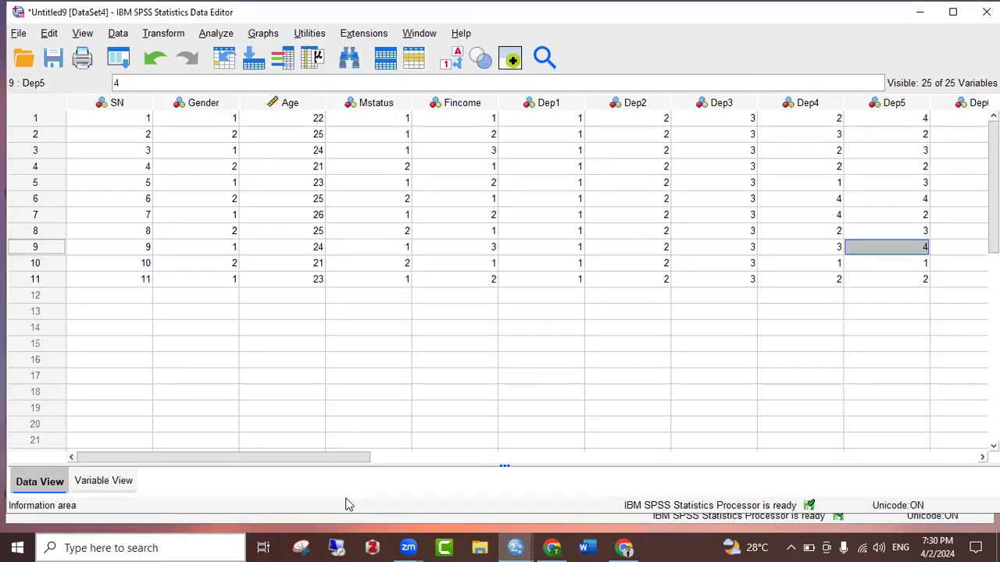
left_click(514, 547)
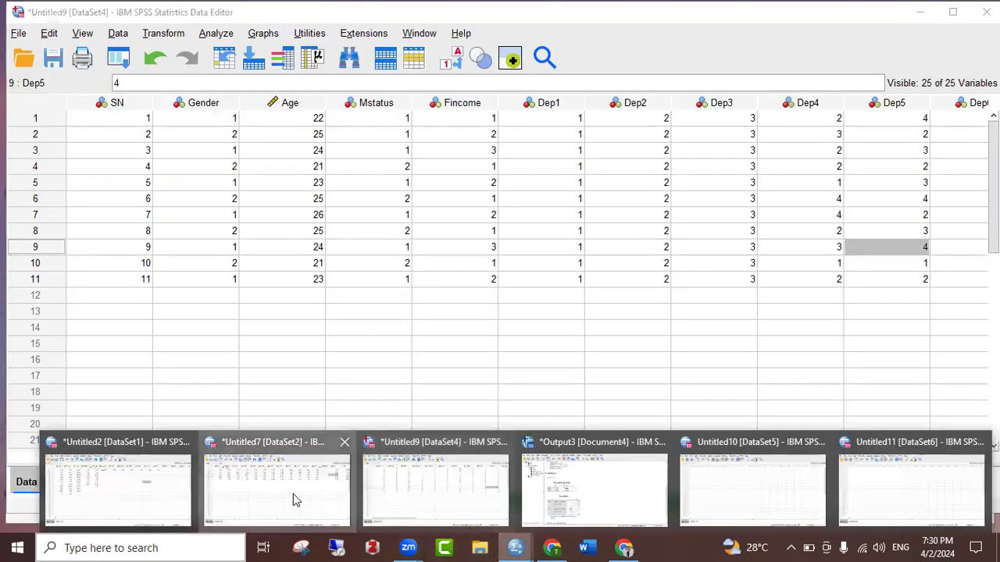
left_click(292, 495)
left_click(833, 310)
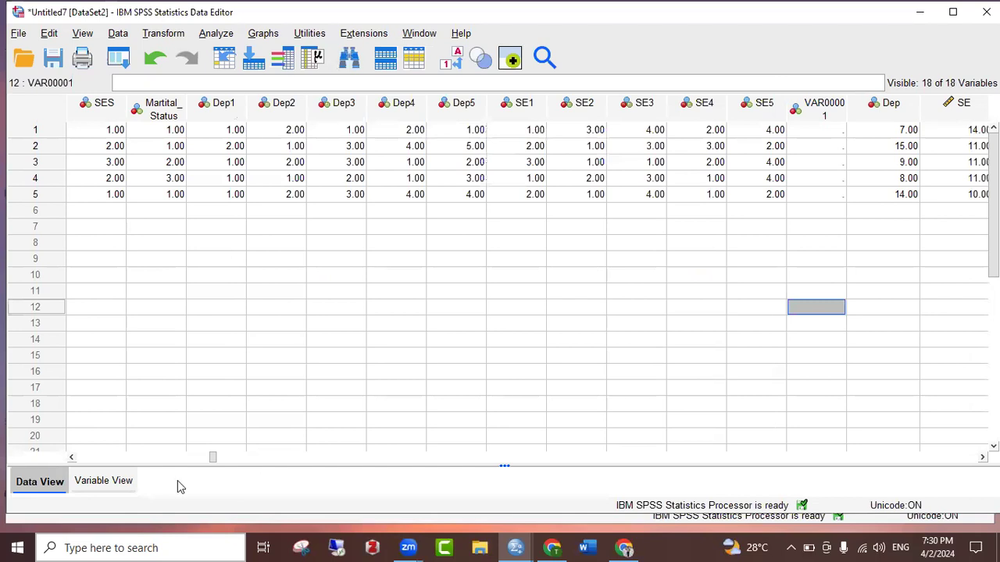
Examine the new SE column and compare its totals with the SE1 to SE5 responses
scroll(177, 480, "right", 3)
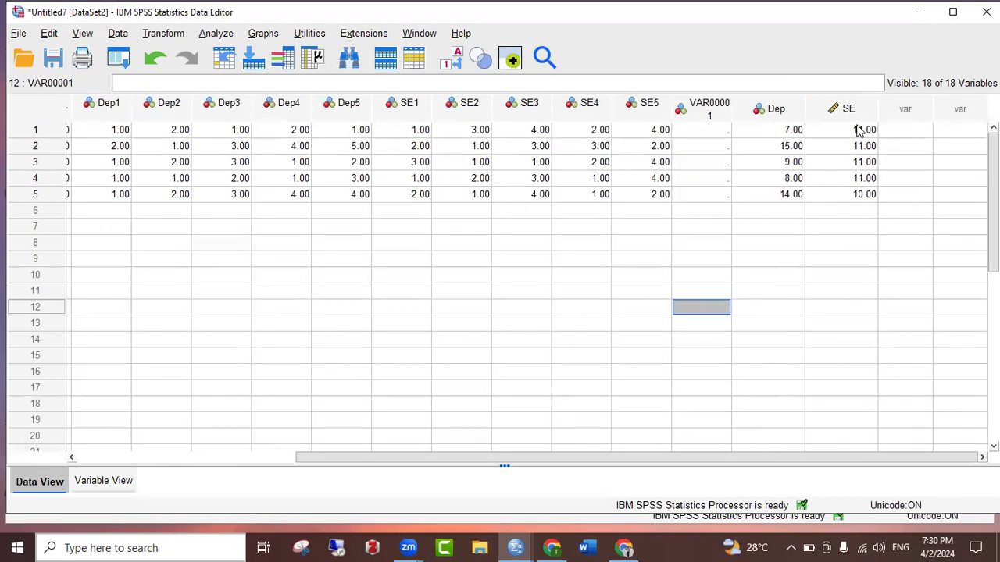
left_click(860, 109)
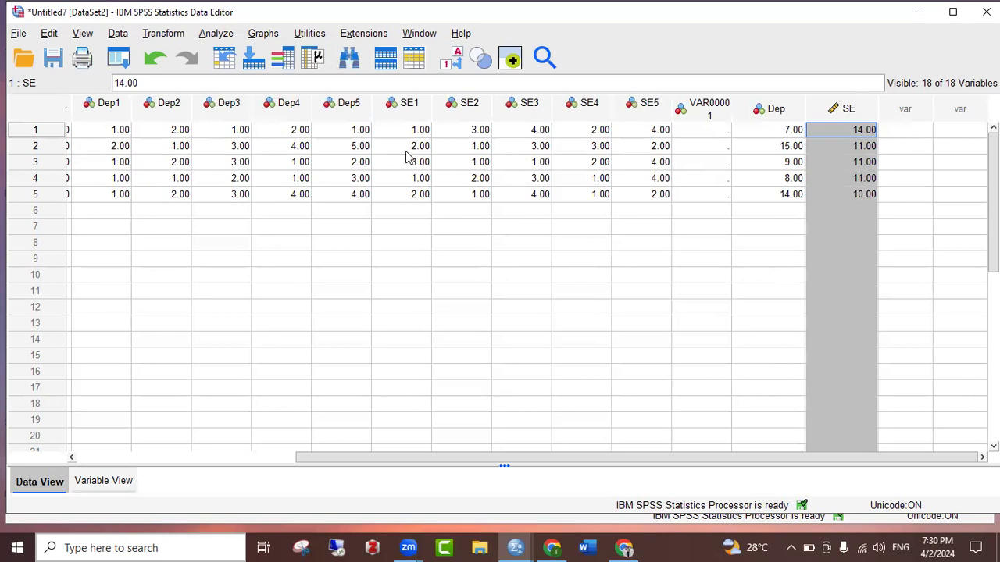
left_click(842, 148)
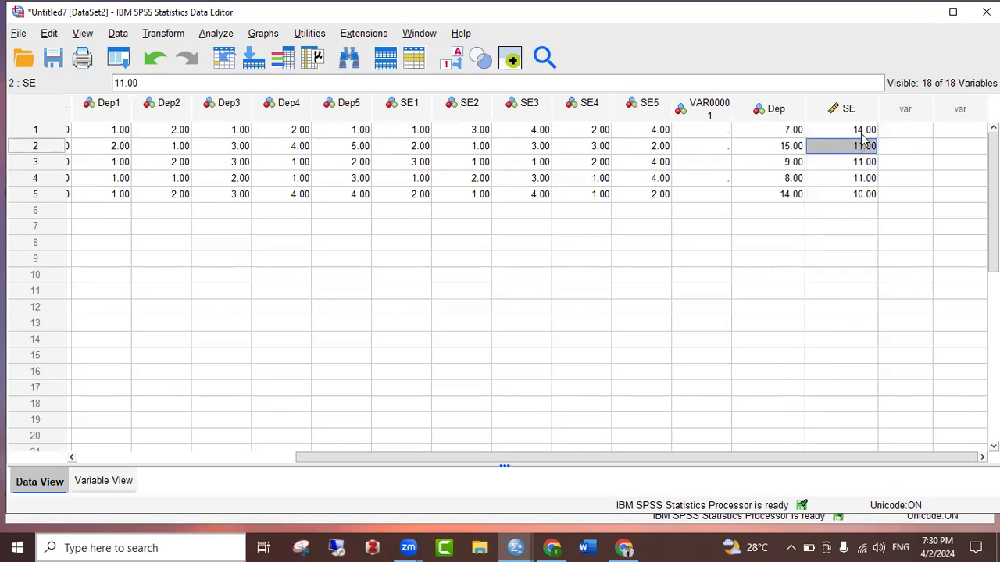
left_click(888, 218)
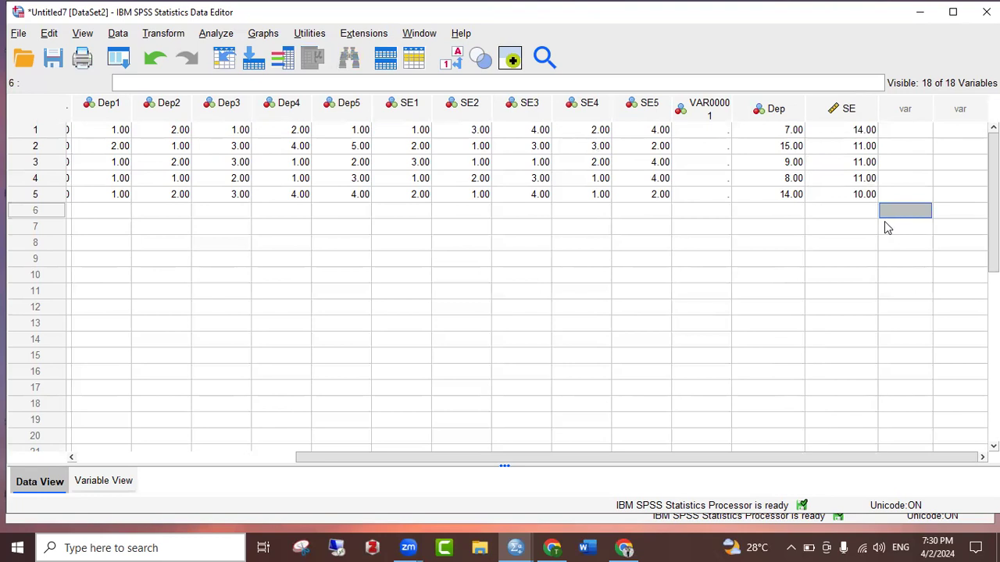
Run a two-tailed Pearson bivariate correlation between the totals Dep and SE, flagging significant correlations
left_click(216, 34)
mouse_move(239, 225)
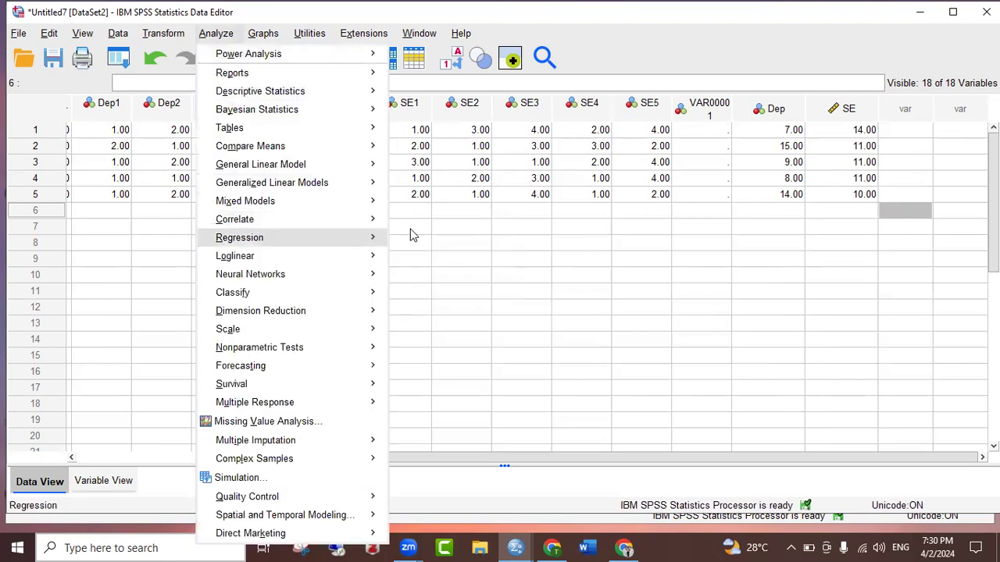
left_click(437, 224)
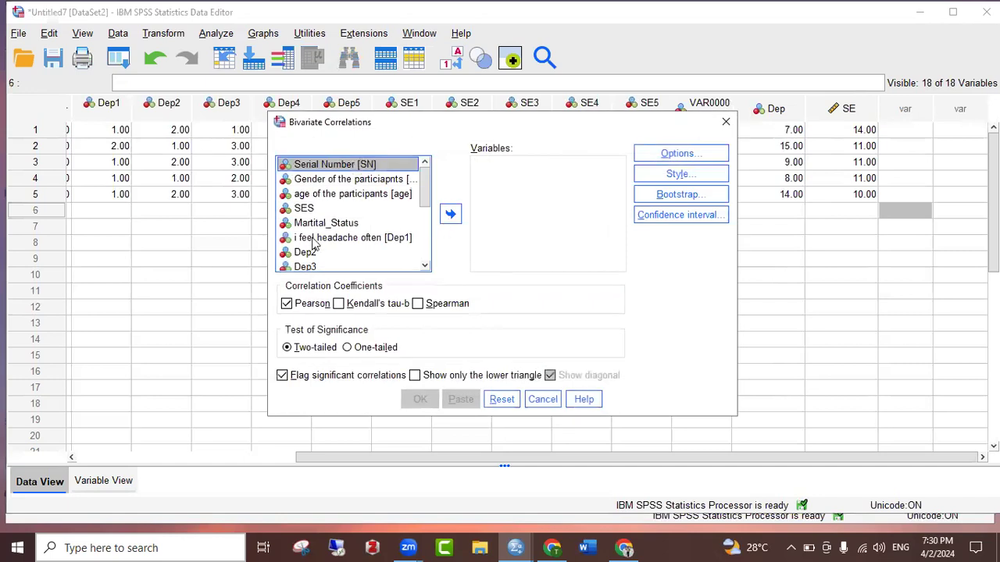
left_click_drag(425, 178, 428, 239)
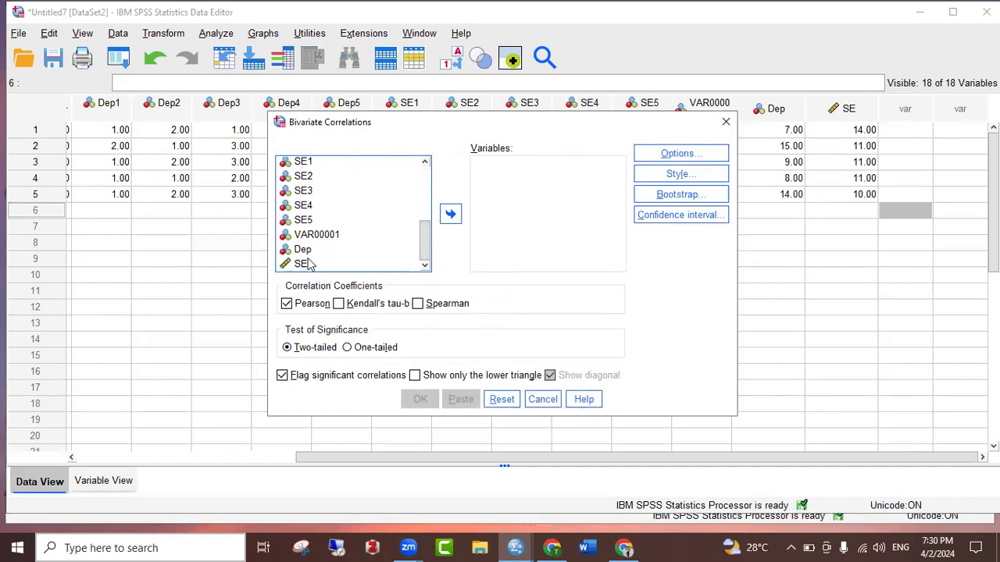
left_click(304, 255)
left_click(452, 215)
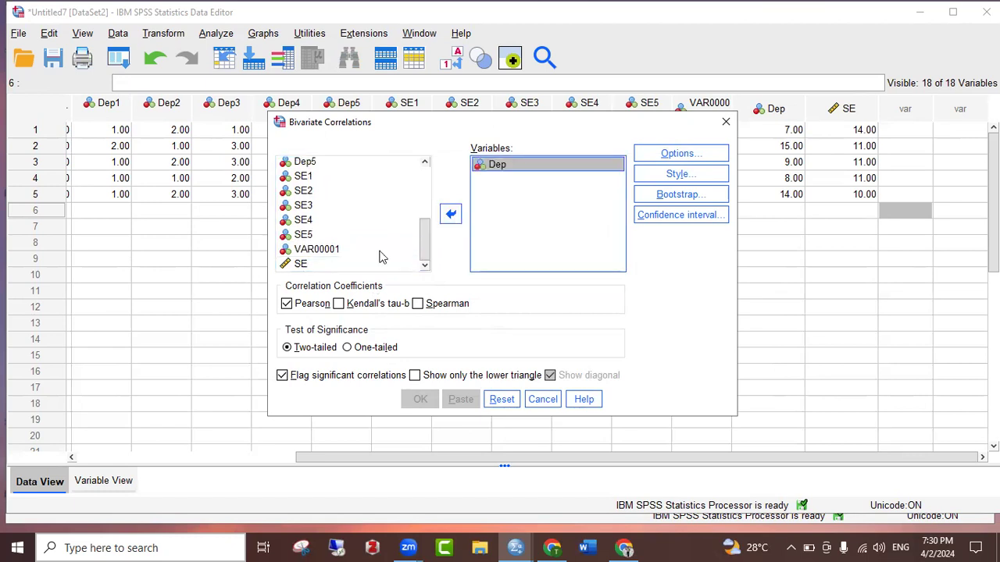
left_click(308, 266)
left_click(451, 214)
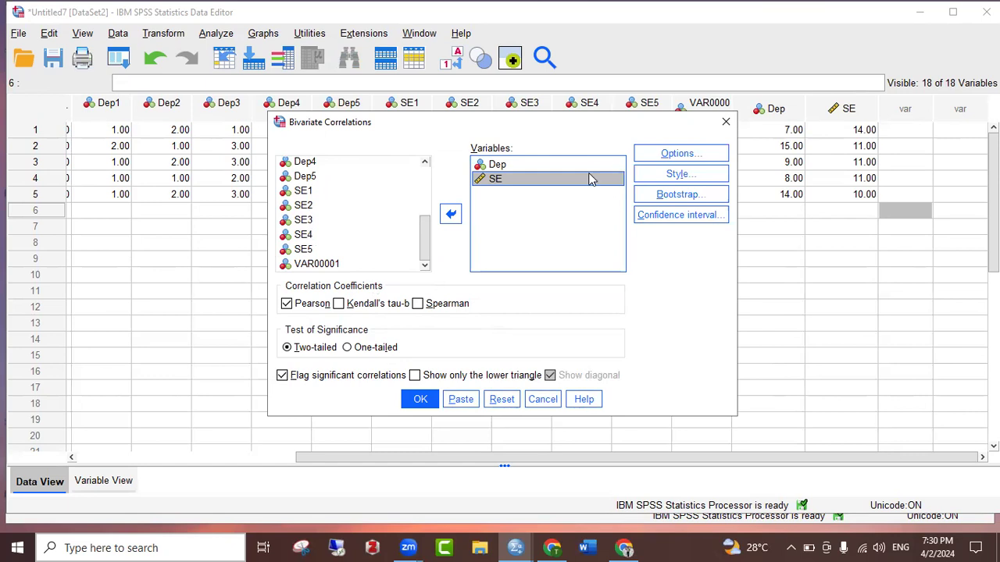
left_click(417, 402)
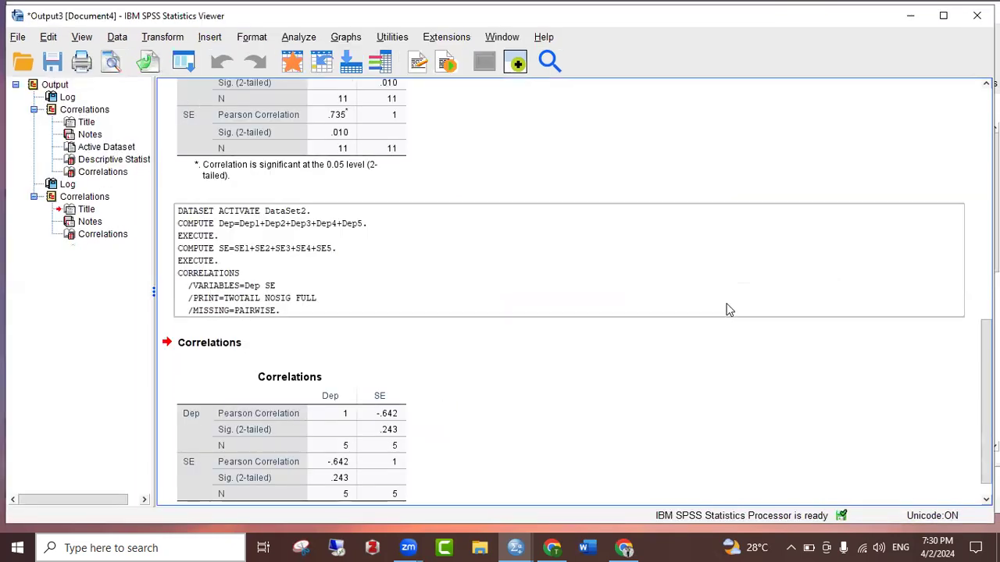
Examine the coefficient, significance and N for Dep and SE in the new Correlations table, and close the output window
left_click(294, 399)
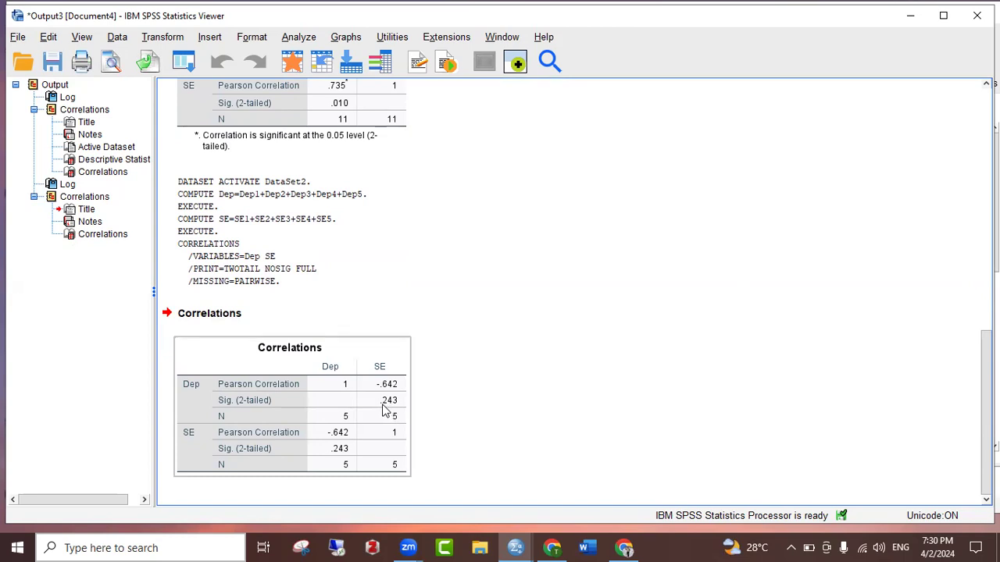
left_click(679, 372)
scroll(313, 313, "up", 3)
scroll(312, 313, "down", 3)
left_click(196, 339)
left_click(531, 198)
left_click(604, 434)
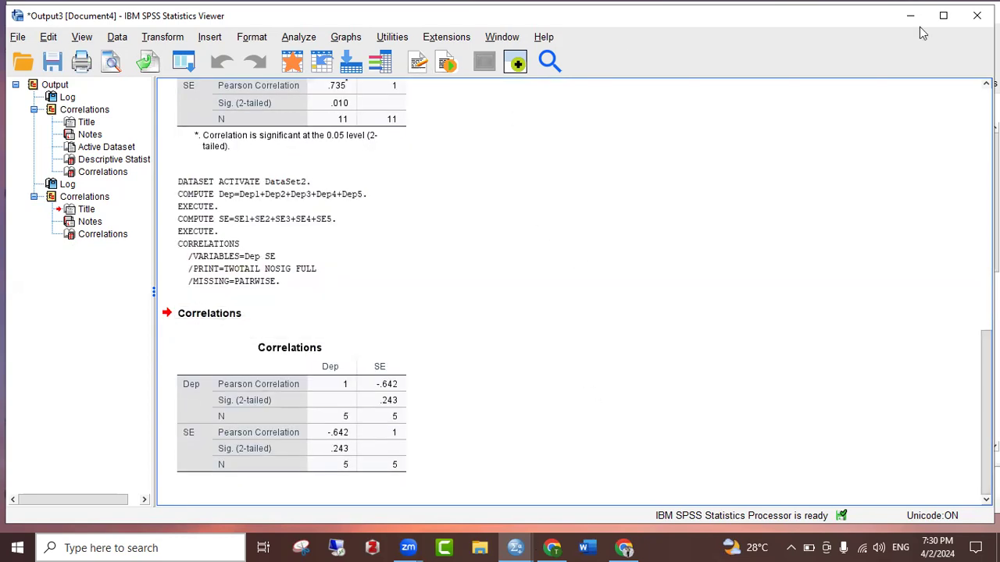
left_click(977, 16)
left_click(500, 294)
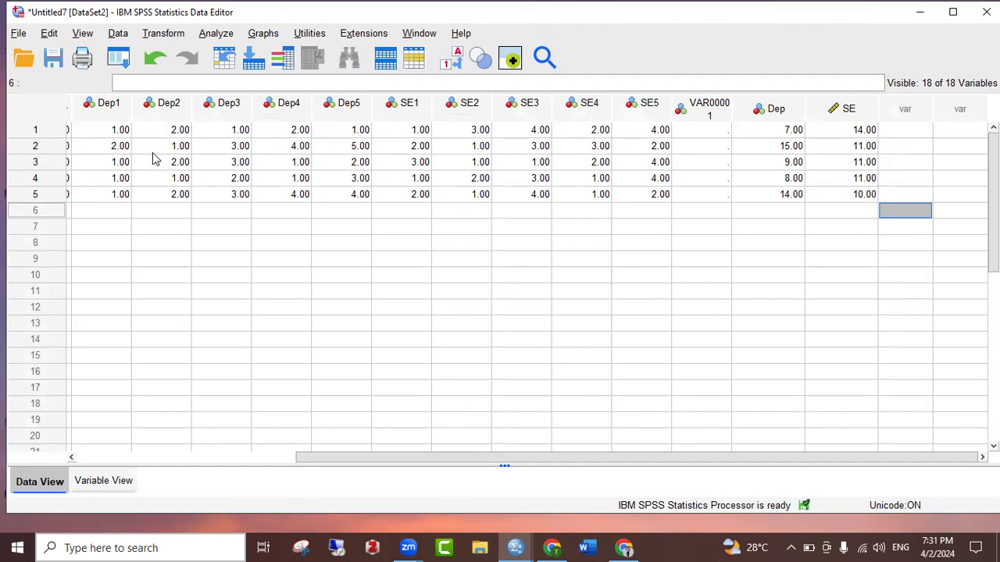
Review the Dep and SE total columns side by side in the data
left_click(787, 109)
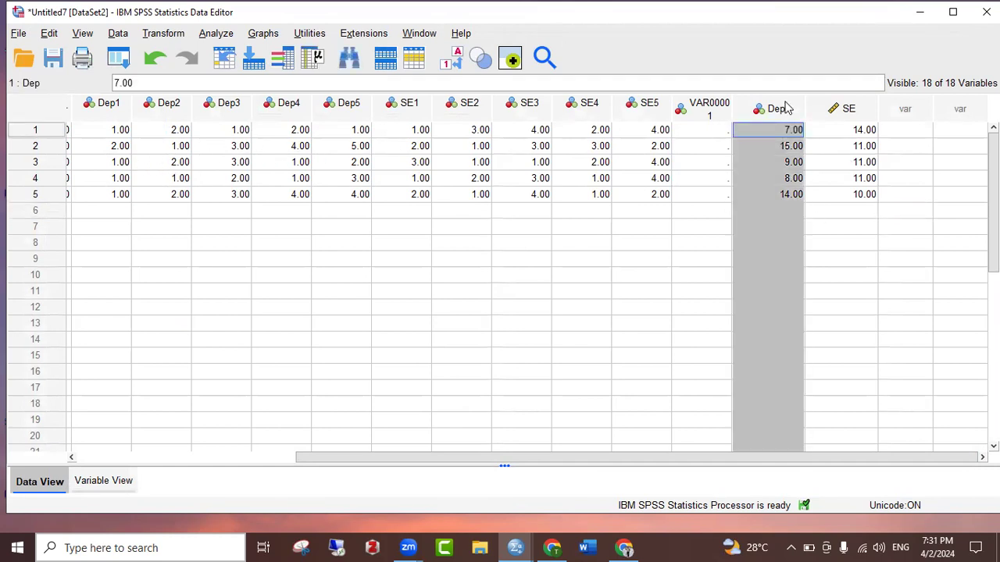
left_click(860, 113)
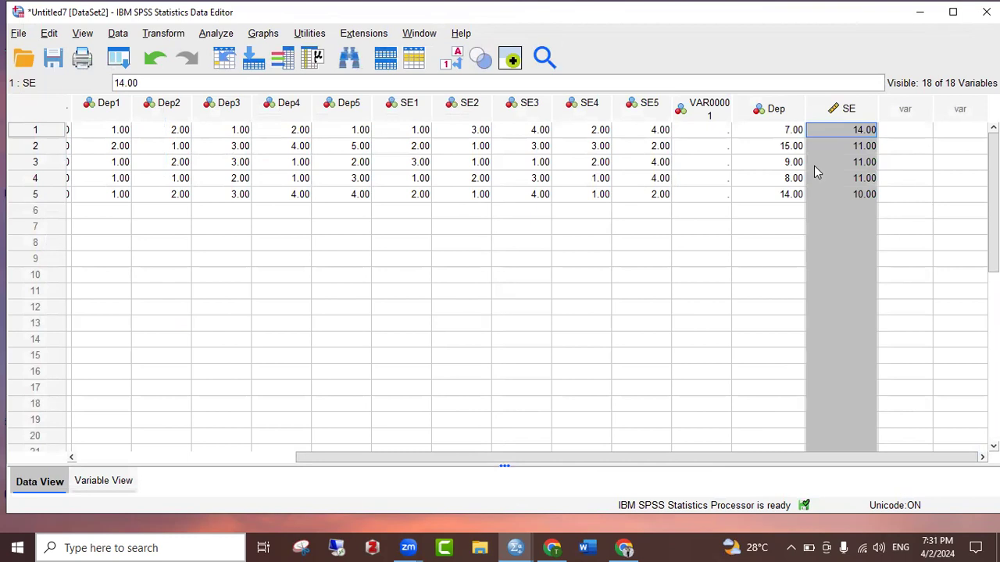
left_click(457, 307)
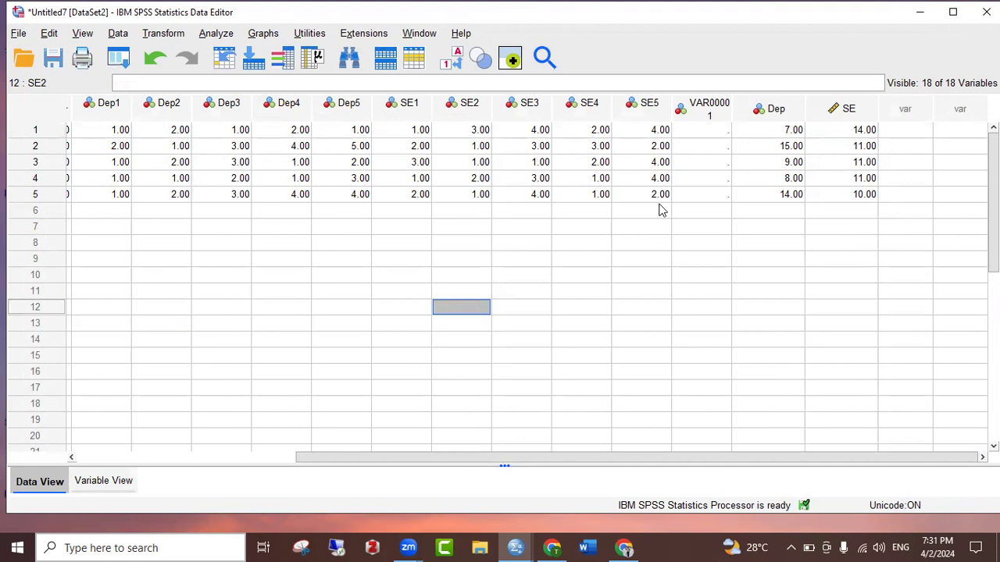
left_click(803, 108)
left_click(844, 117)
left_click(783, 117)
left_click(853, 130)
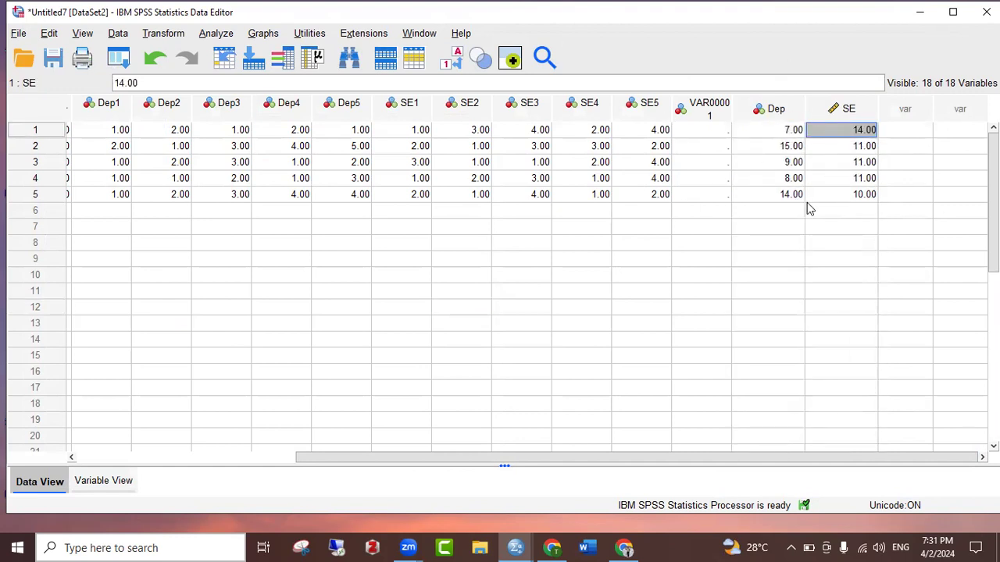